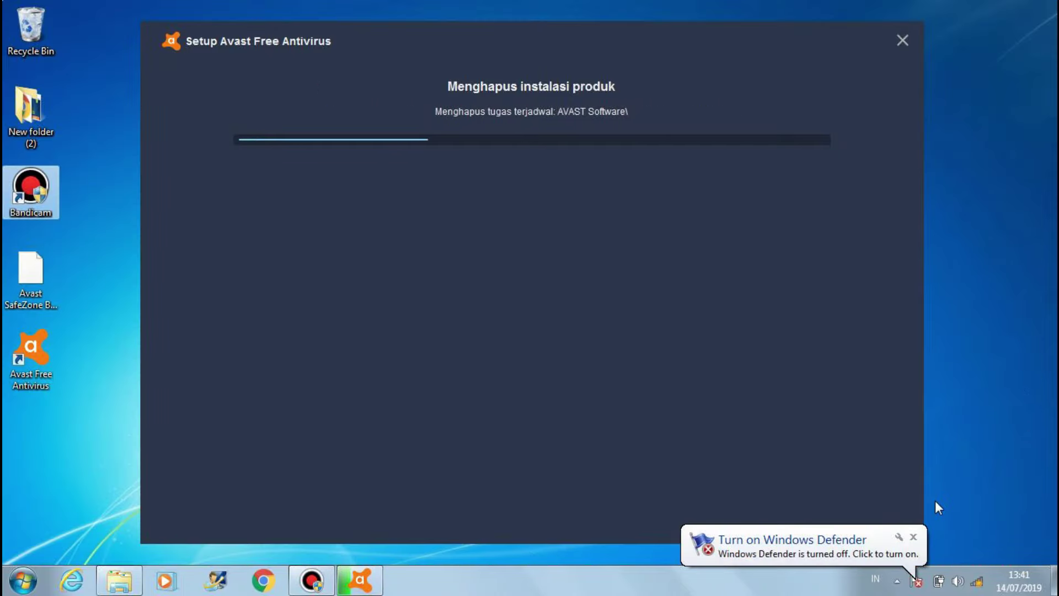
Dismiss the Windows Defender notification and finish the Avast Free Antivirus uninstallation by postponing the computer restart.
left_click(915, 536)
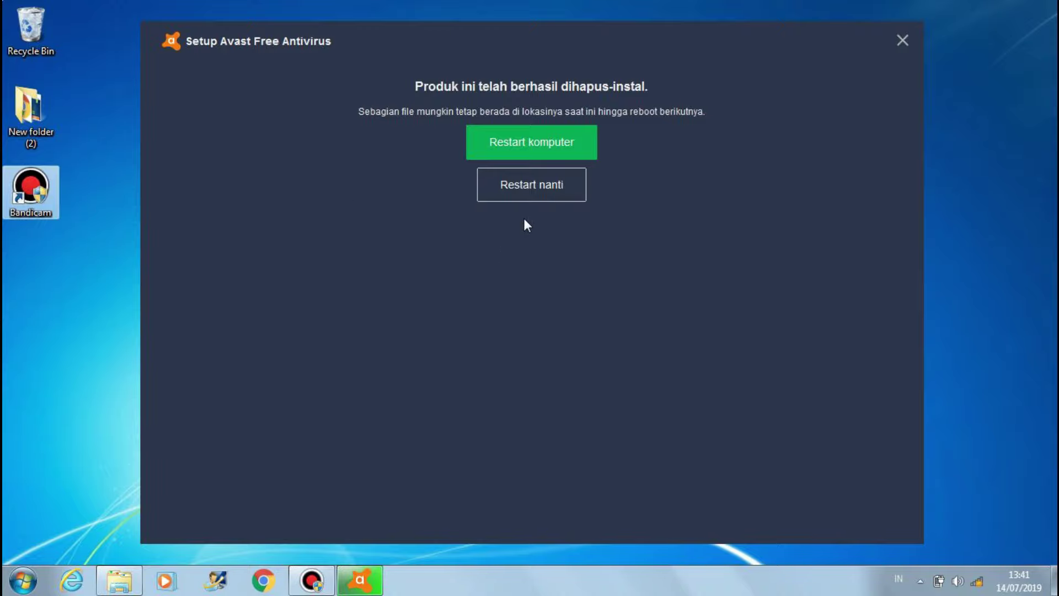
left_click(524, 190)
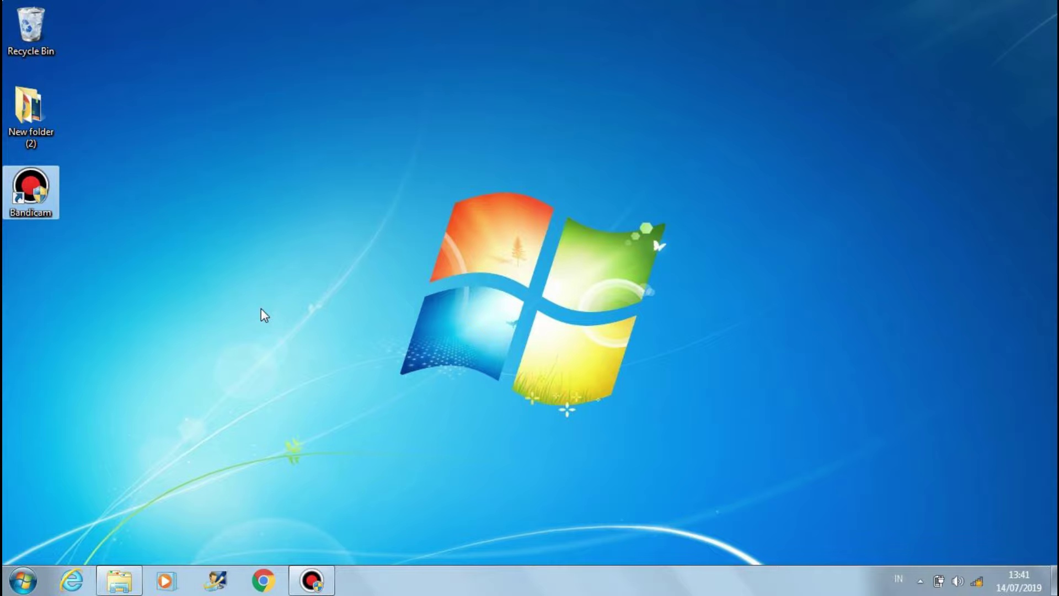
Check the installed programs list in Control Panel for existing ArcGIS products and close it.
left_click(23, 580)
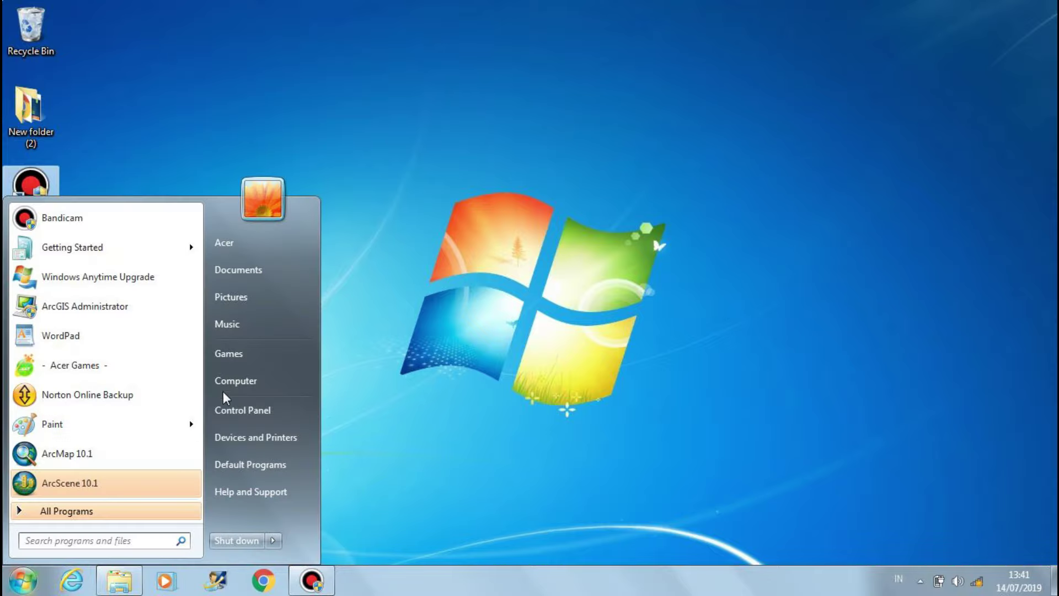
left_click(247, 410)
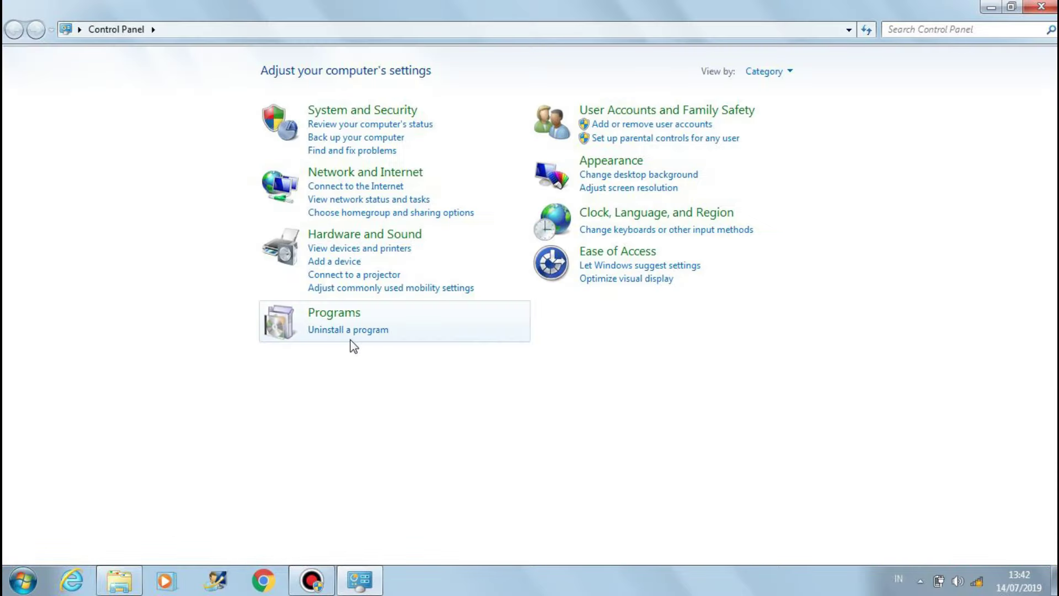
left_click(347, 330)
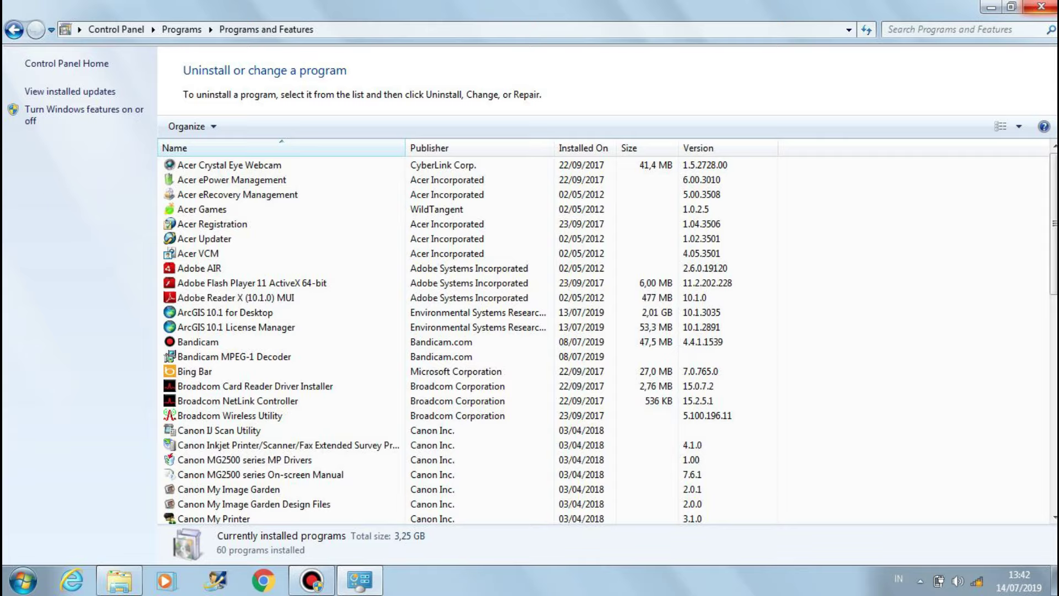
left_click(1041, 6)
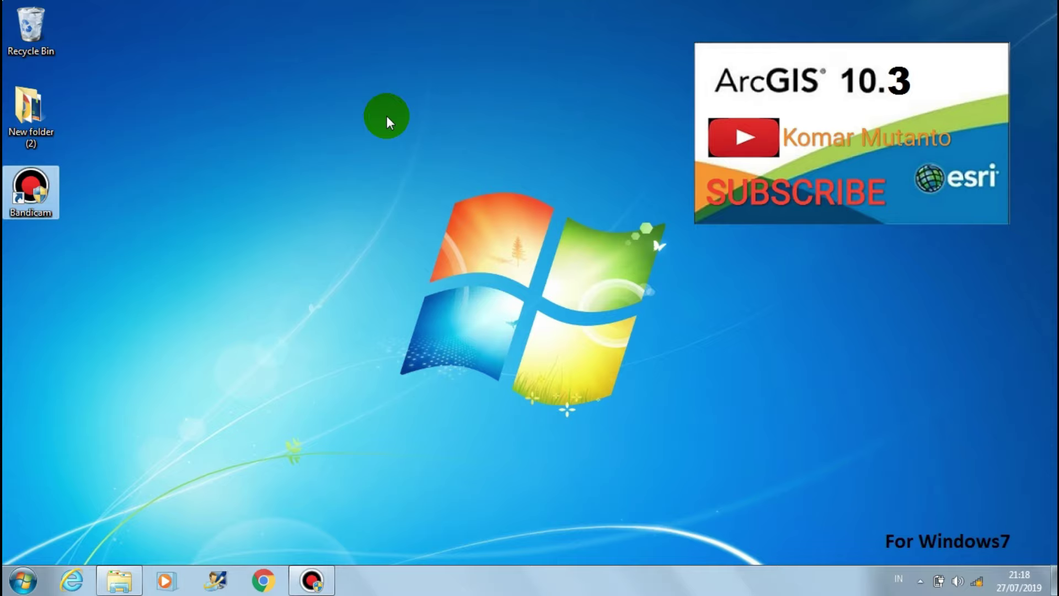
Uninstall ArcGIS 10.2.1 for Desktop through Programs and Features, using the Remove maintenance operation.
left_click(33, 573)
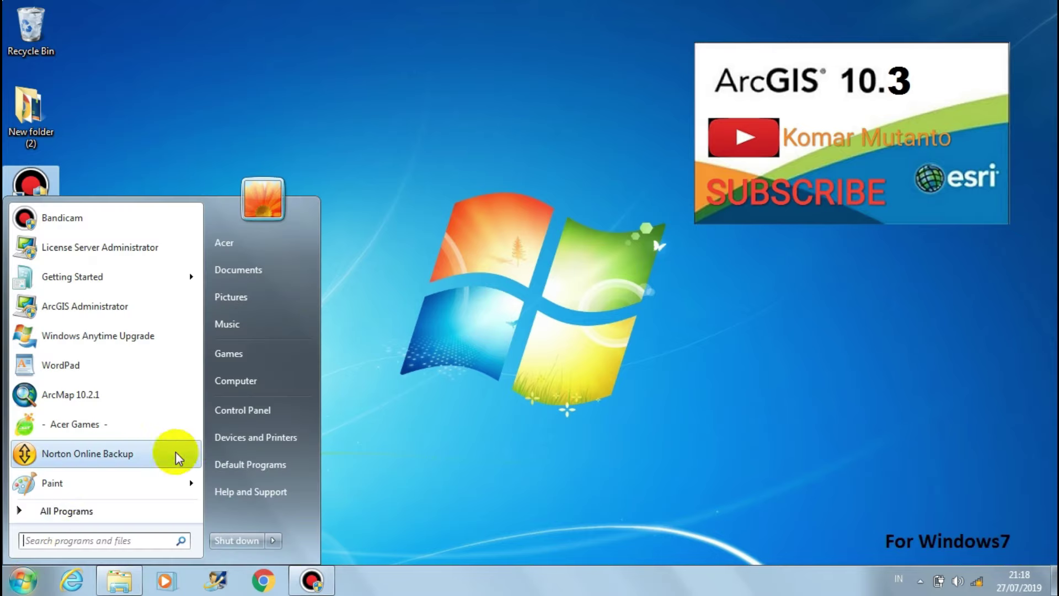
left_click(253, 411)
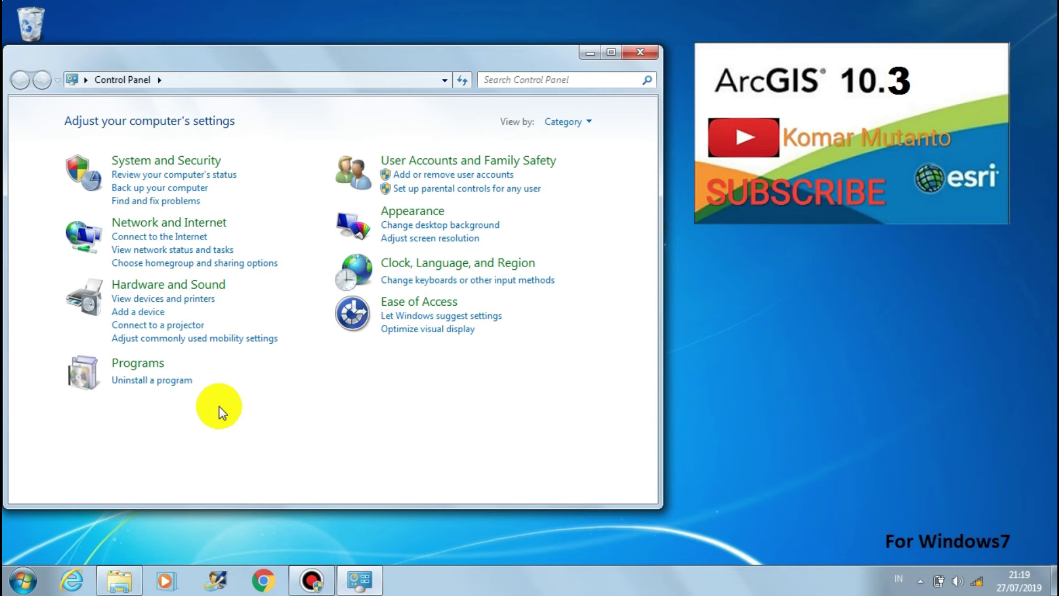
left_click(159, 380)
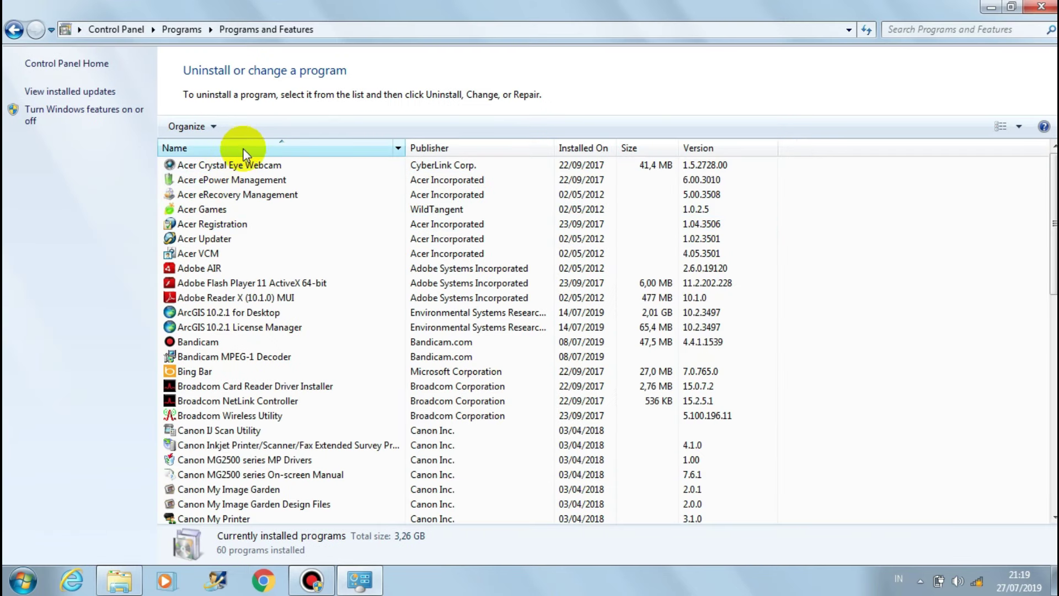
scroll(243, 177, "down", 3)
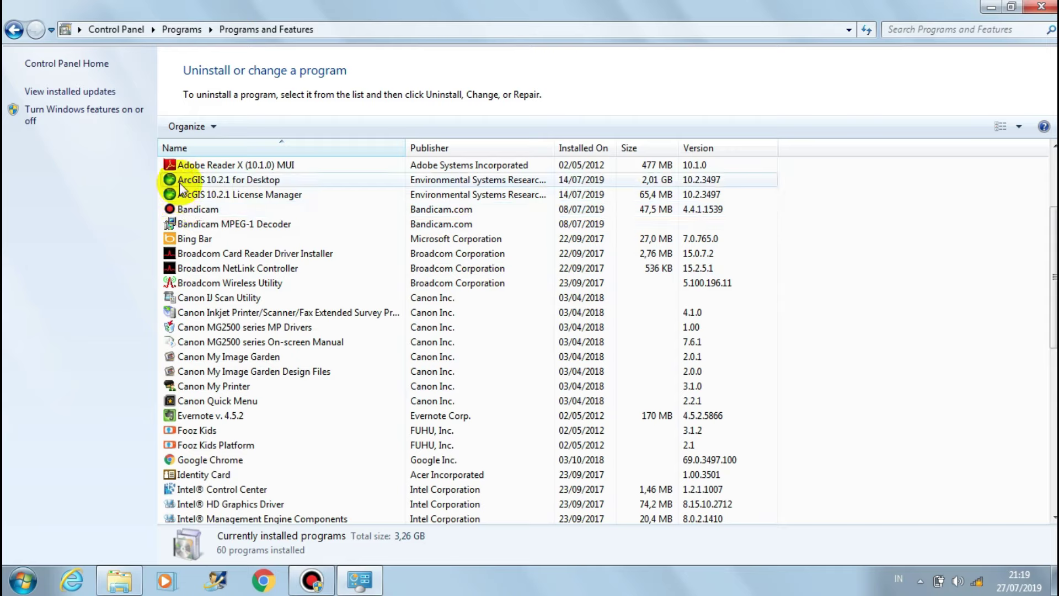
left_click(204, 182)
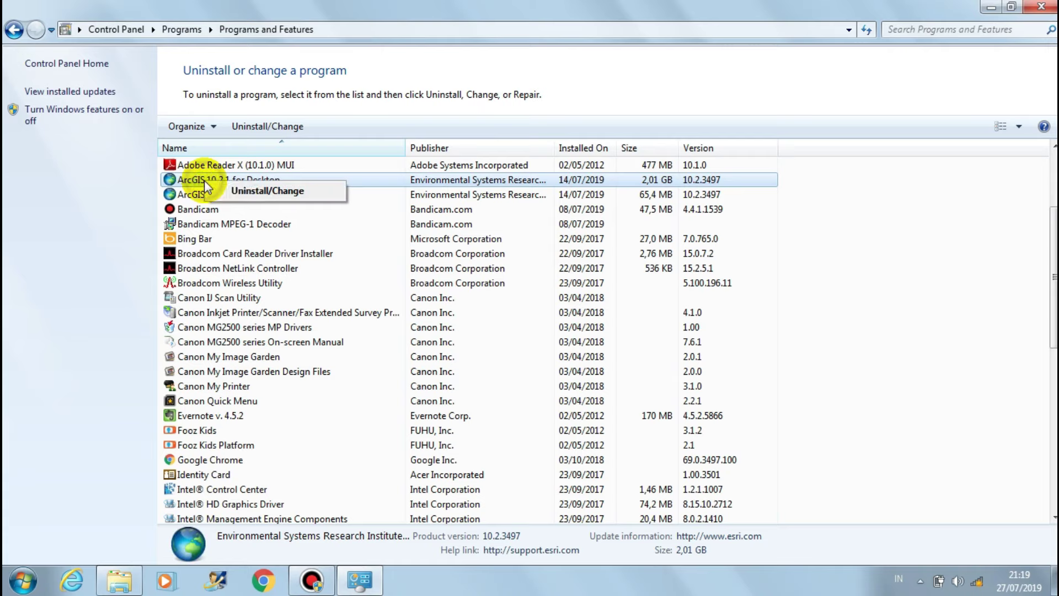
left_click(268, 126)
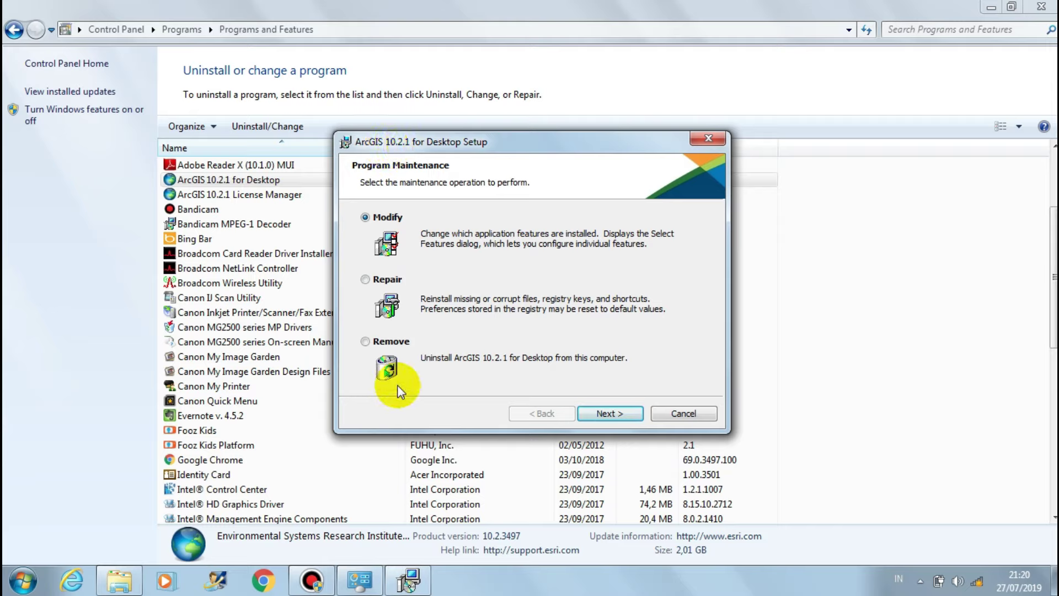
left_click(365, 342)
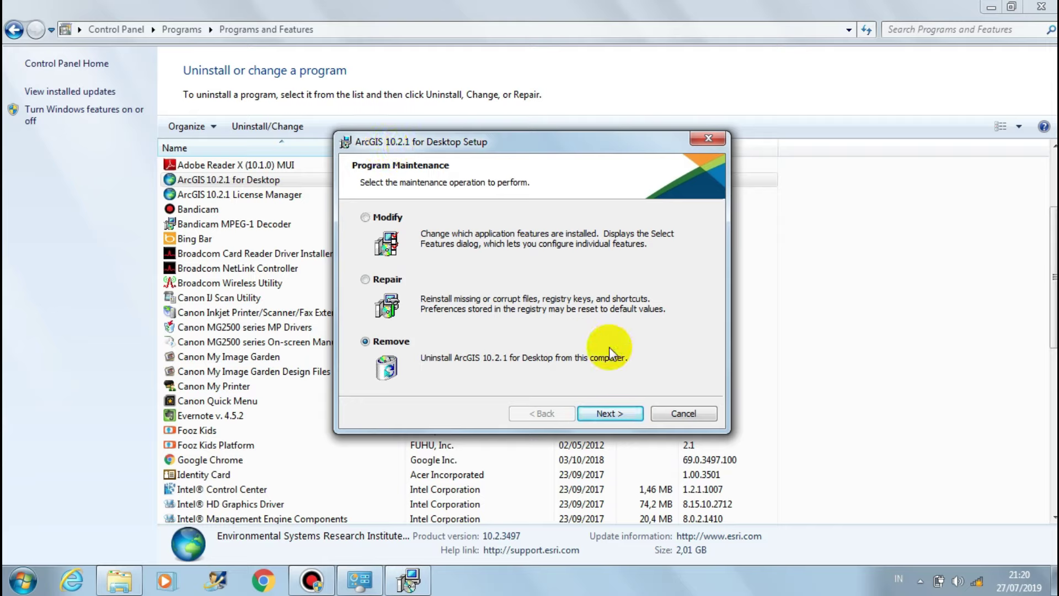
left_click(611, 414)
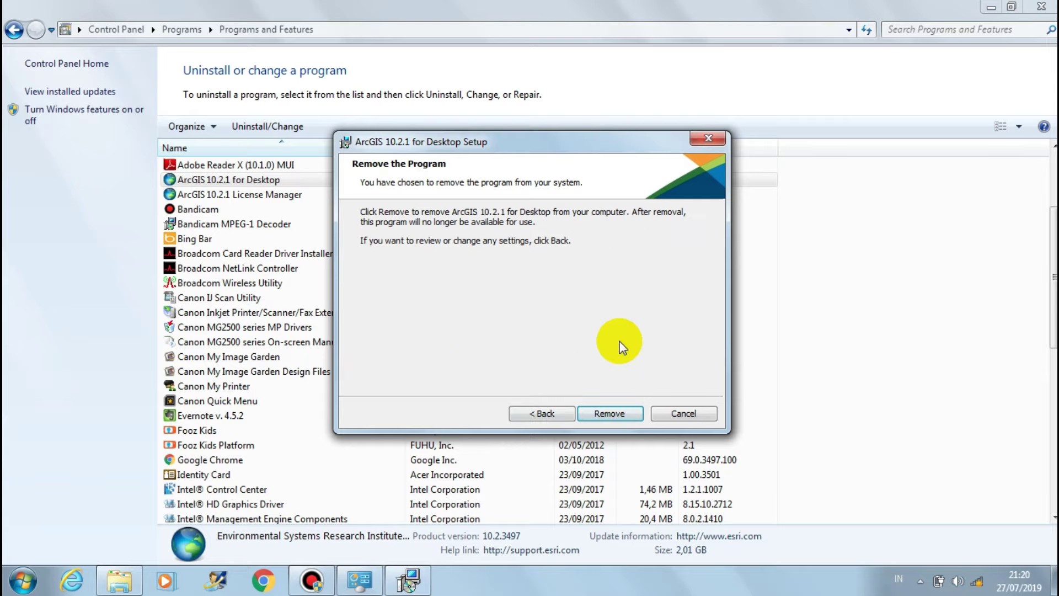
left_click(610, 414)
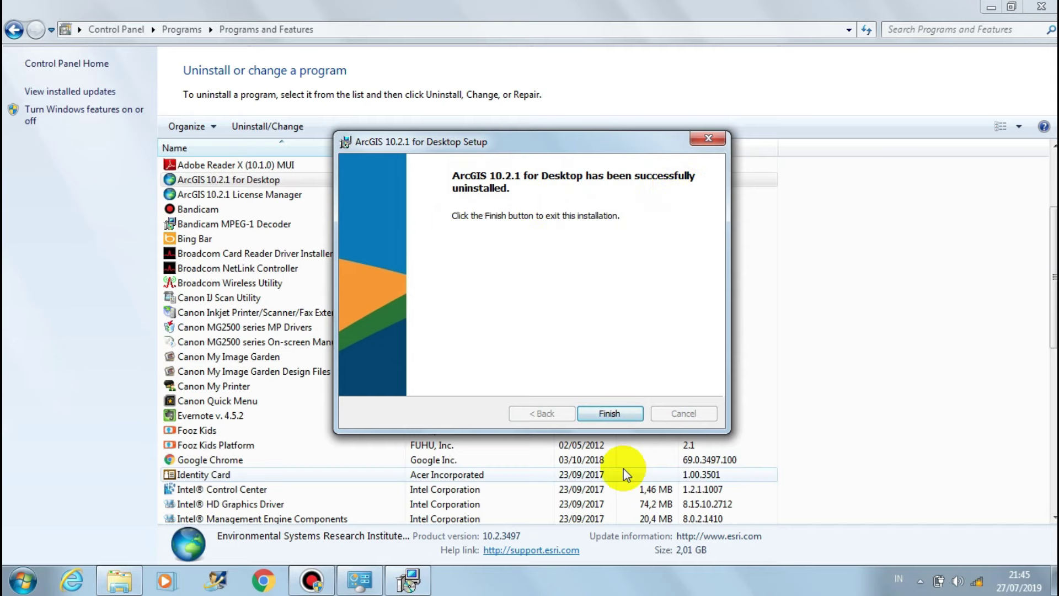
left_click(611, 414)
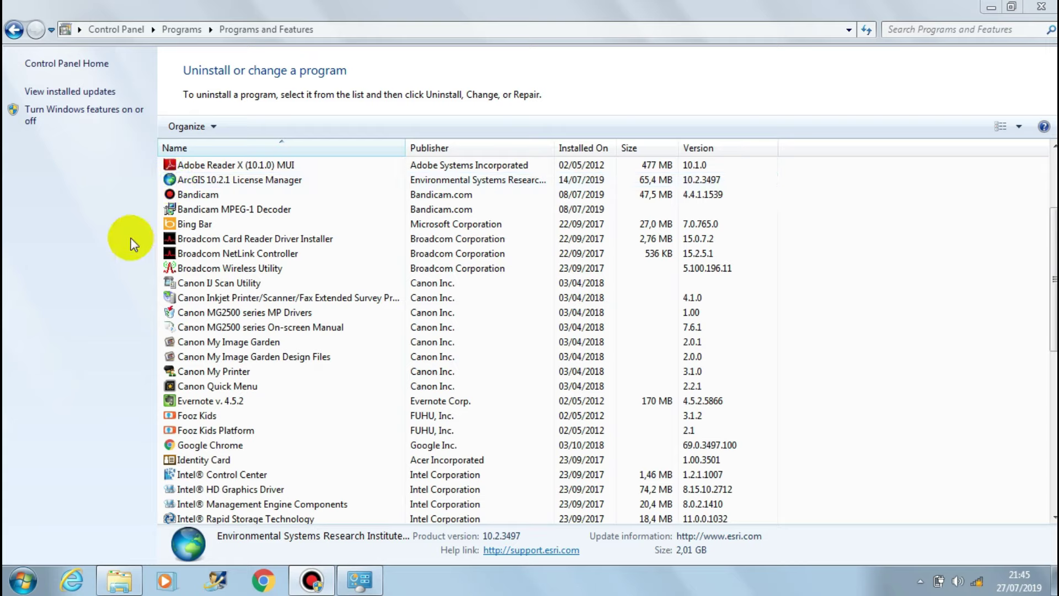
Uninstall ArcGIS 10.2.1 License Manager with the Remove operation and close the installed programs list.
right_click(171, 181)
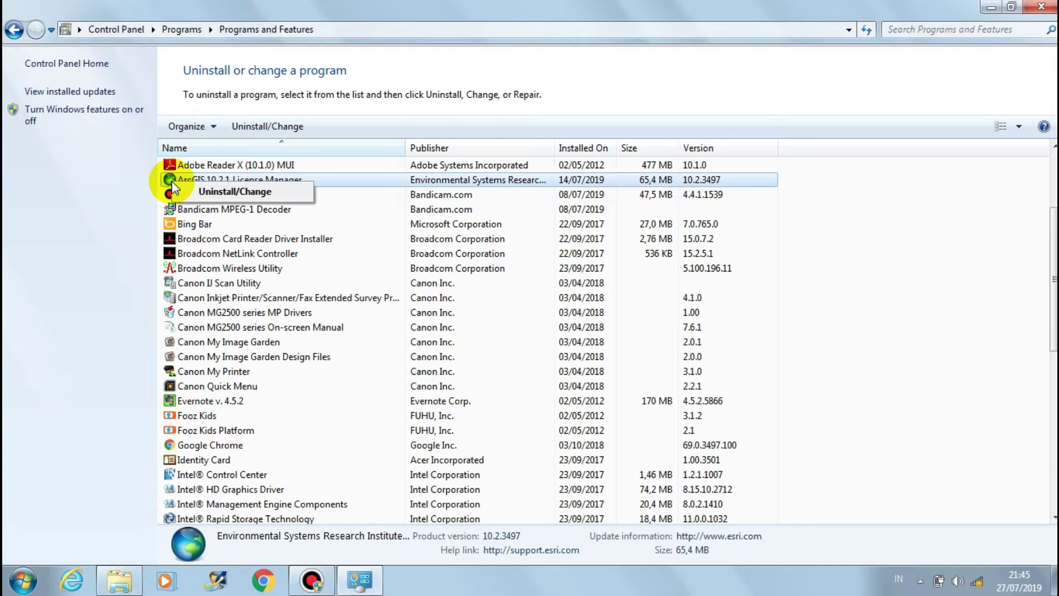
left_click(218, 196)
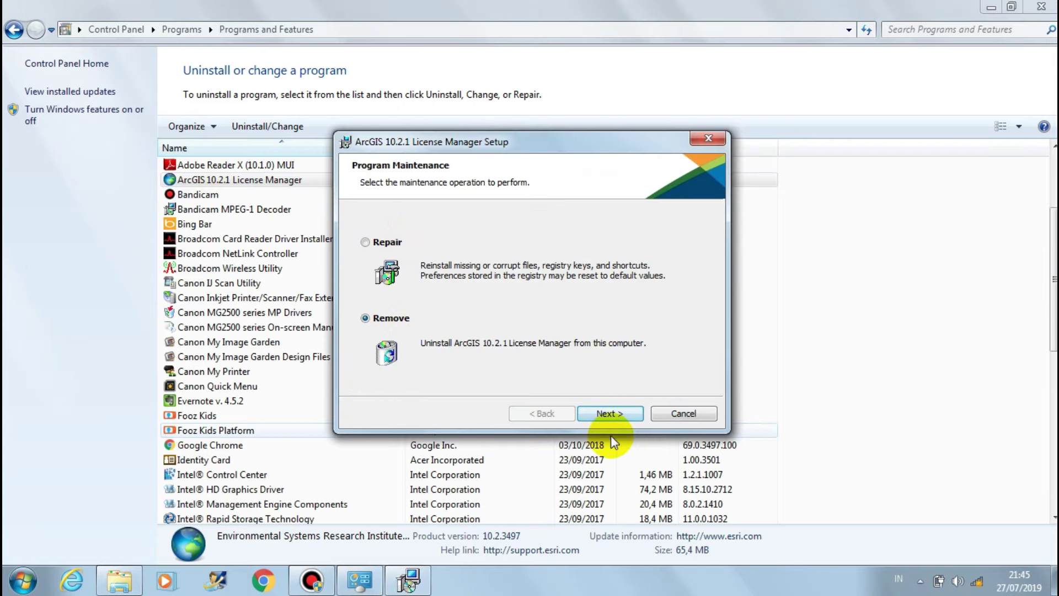
left_click(615, 415)
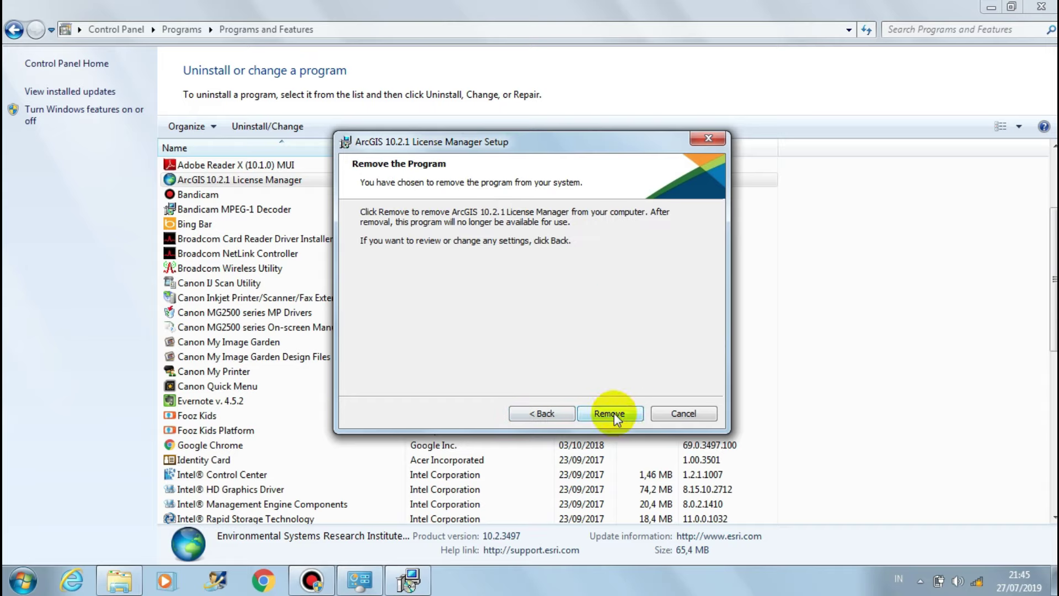
left_click(618, 413)
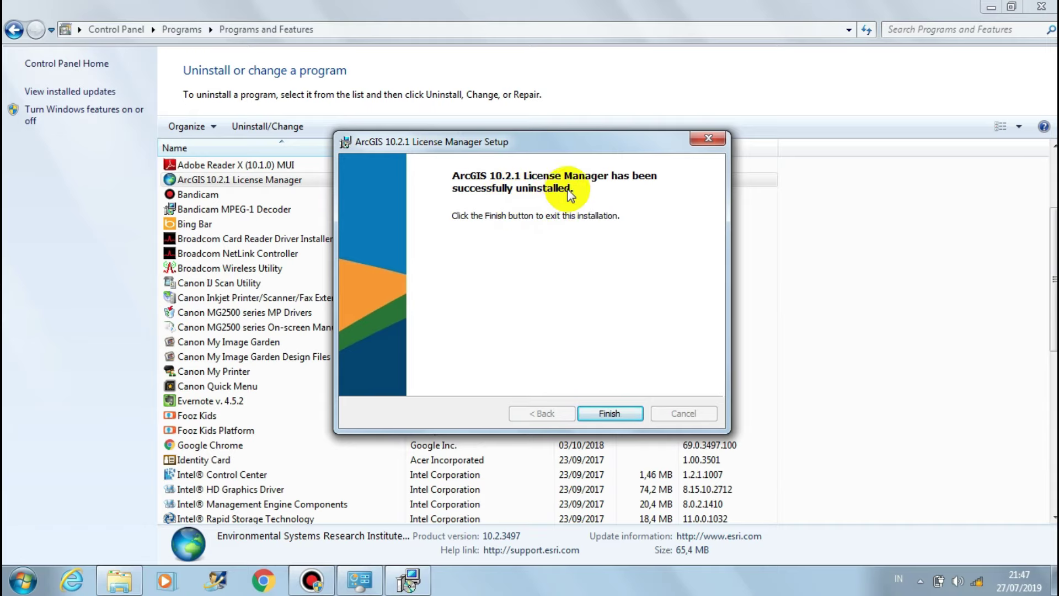
left_click(1041, 7)
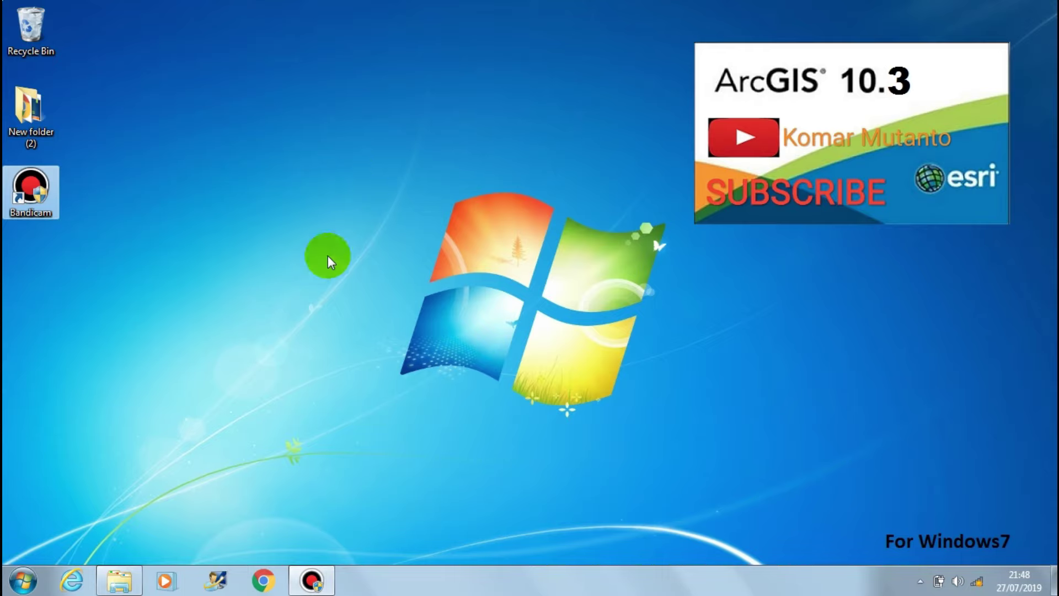
Check the full list of installed programs in Control Panel for remaining ArcGIS entries and close it.
left_click(23, 579)
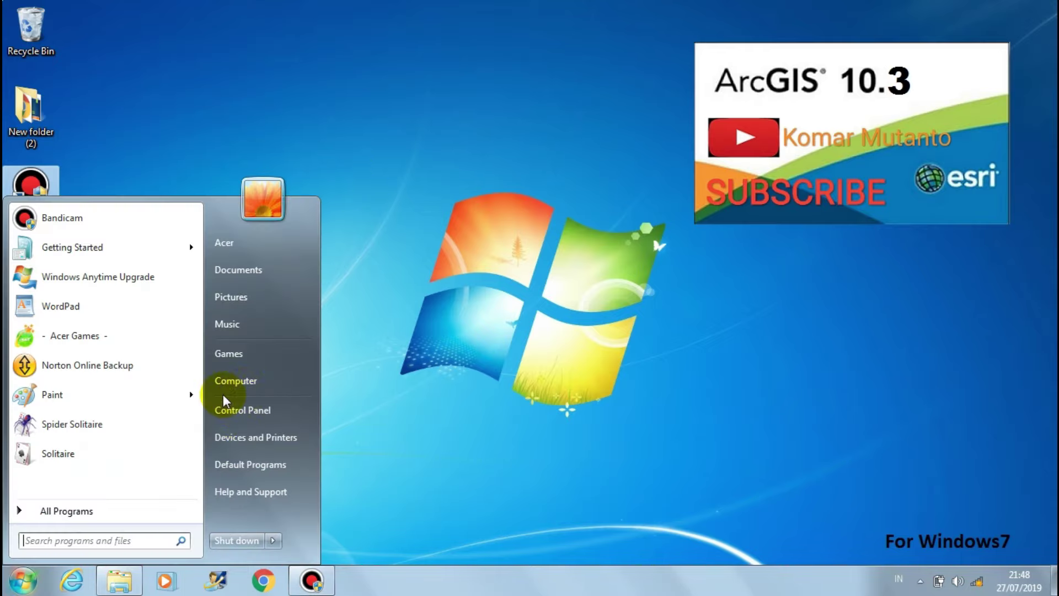
left_click(258, 410)
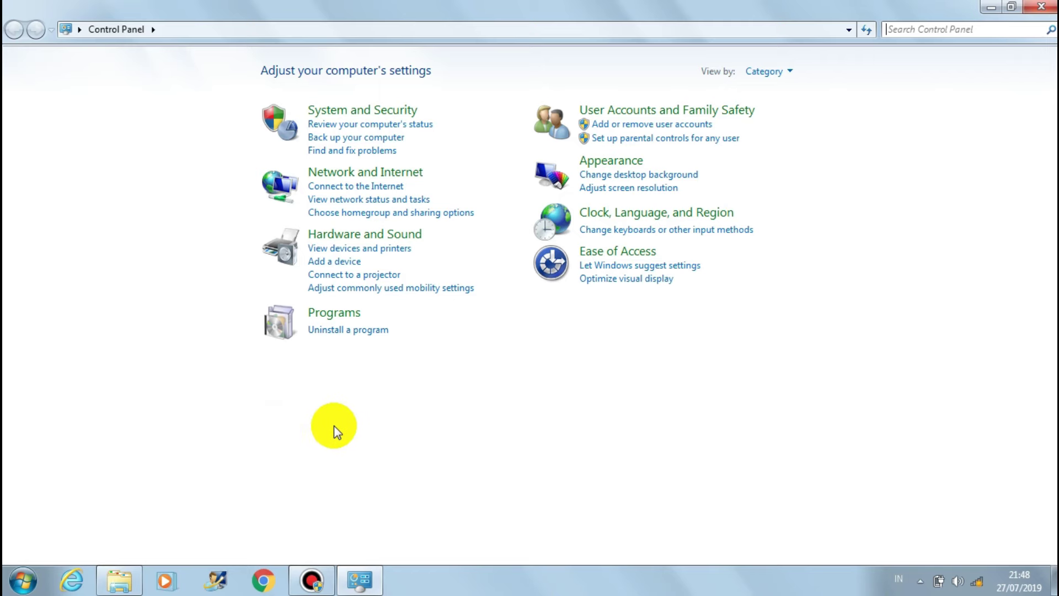
left_click(324, 330)
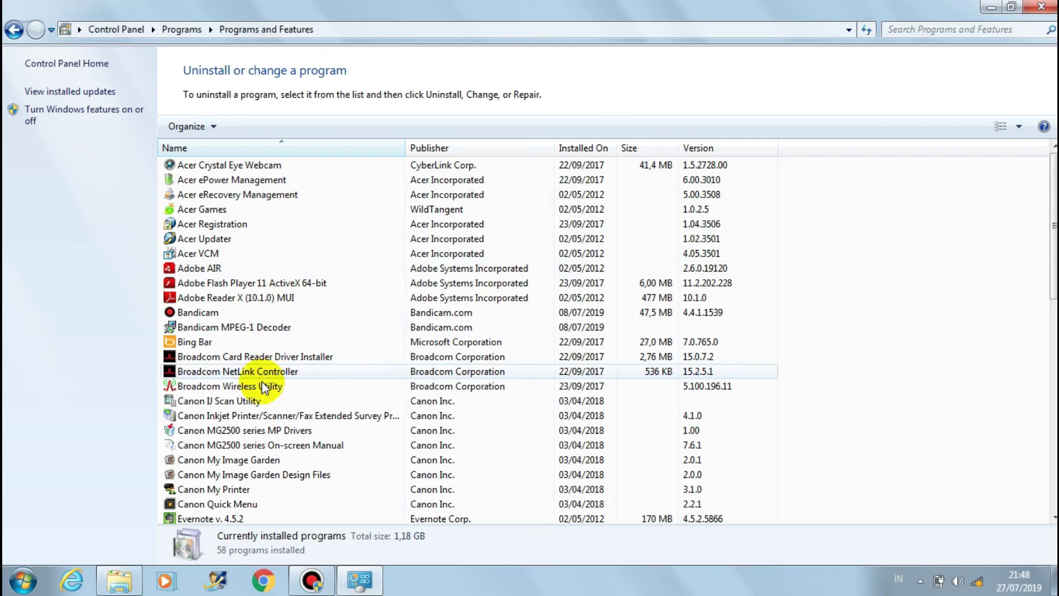
scroll(258, 459, "down", 12)
scroll(257, 458, "up", 11)
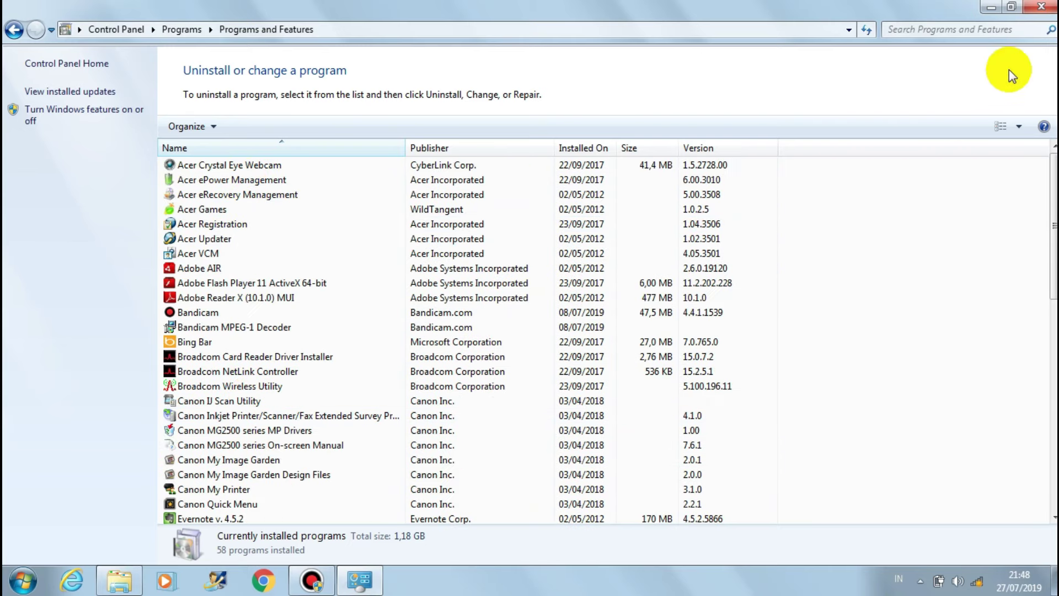
left_click(1041, 6)
Delete the leftover ArcGIS folder from Program Files (x86) on the C: drive.
left_click(119, 578)
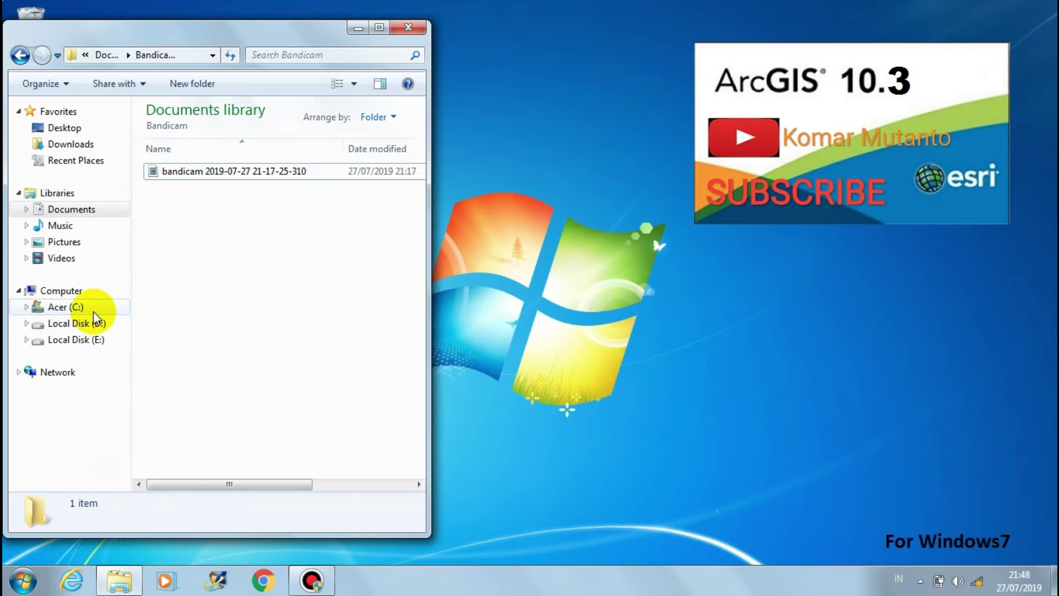
left_click(94, 307)
key("super+Up")
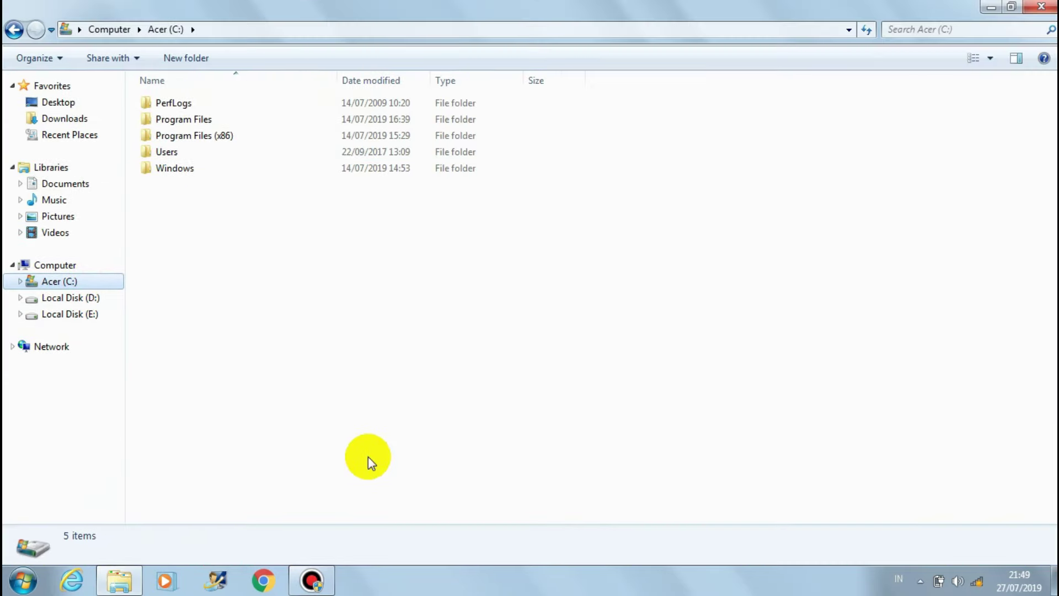
double_click(185, 140)
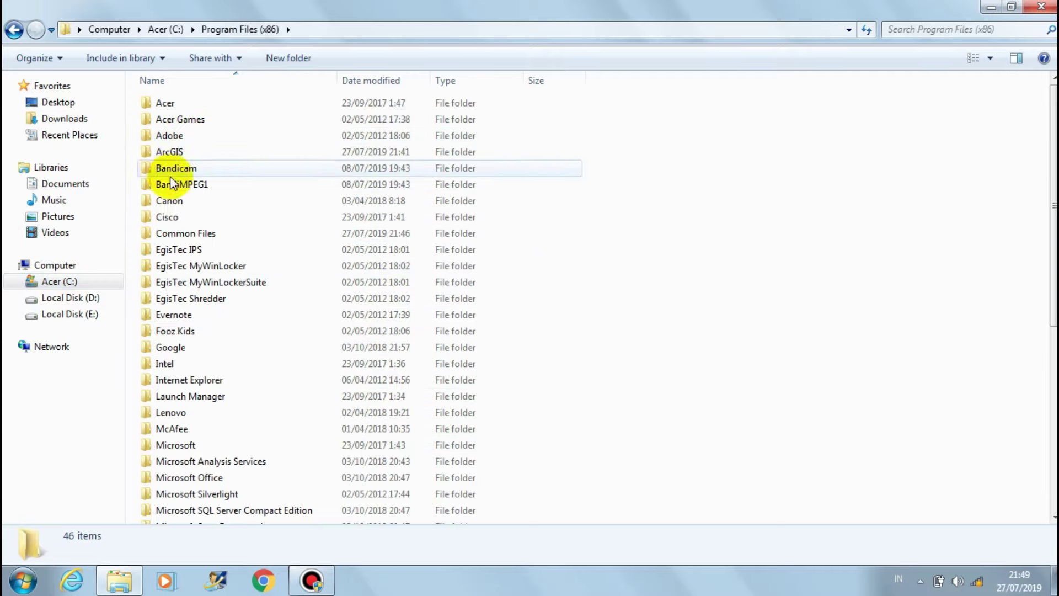
left_click(147, 152)
right_click(149, 153)
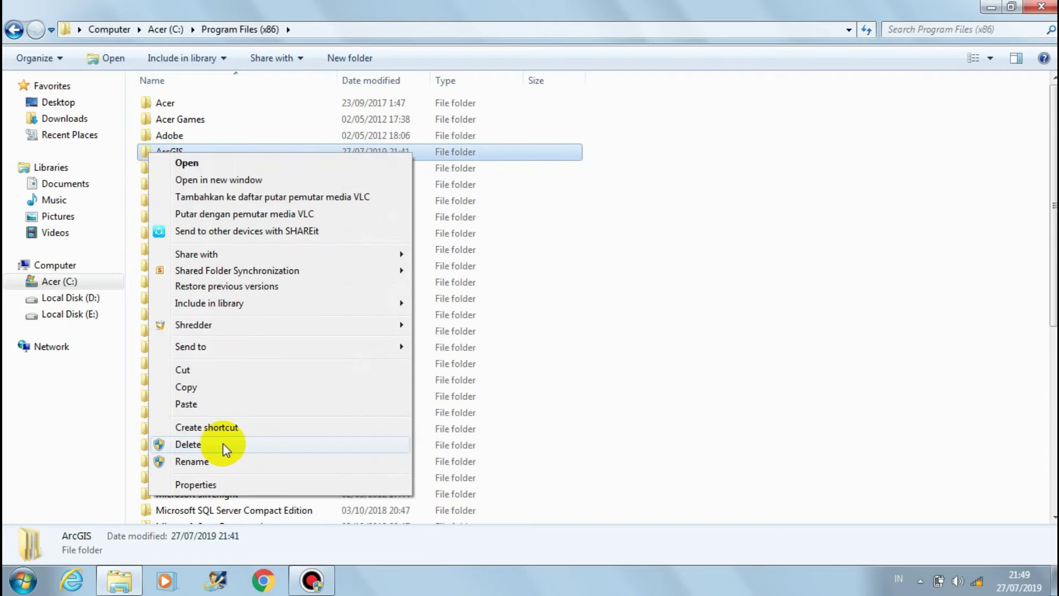
left_click(188, 444)
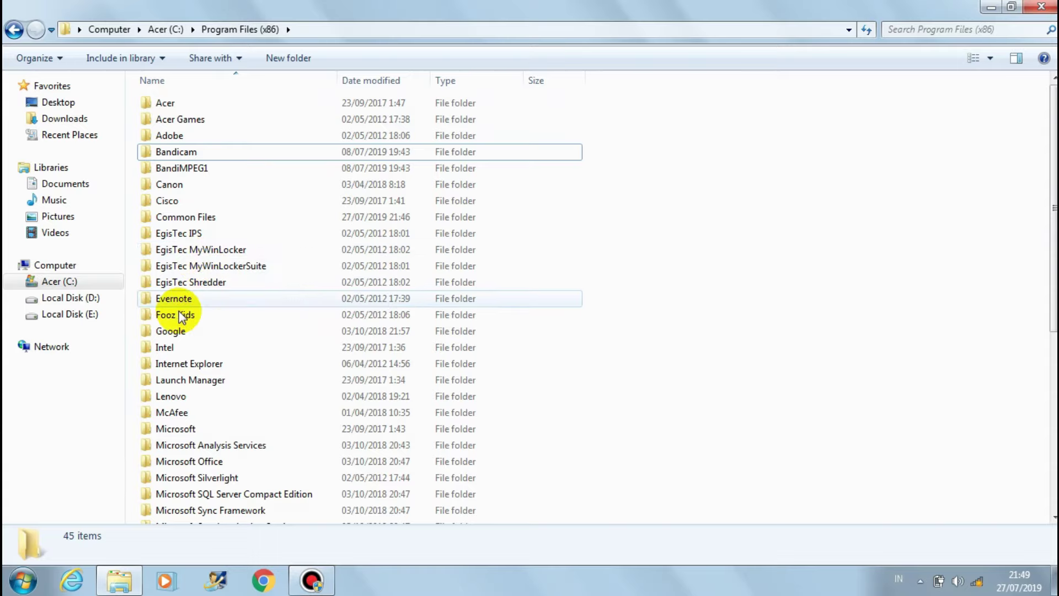
Delete the ArcGIS and ArcGIS 10.2.1 folders from the Documents library.
left_click(57, 185)
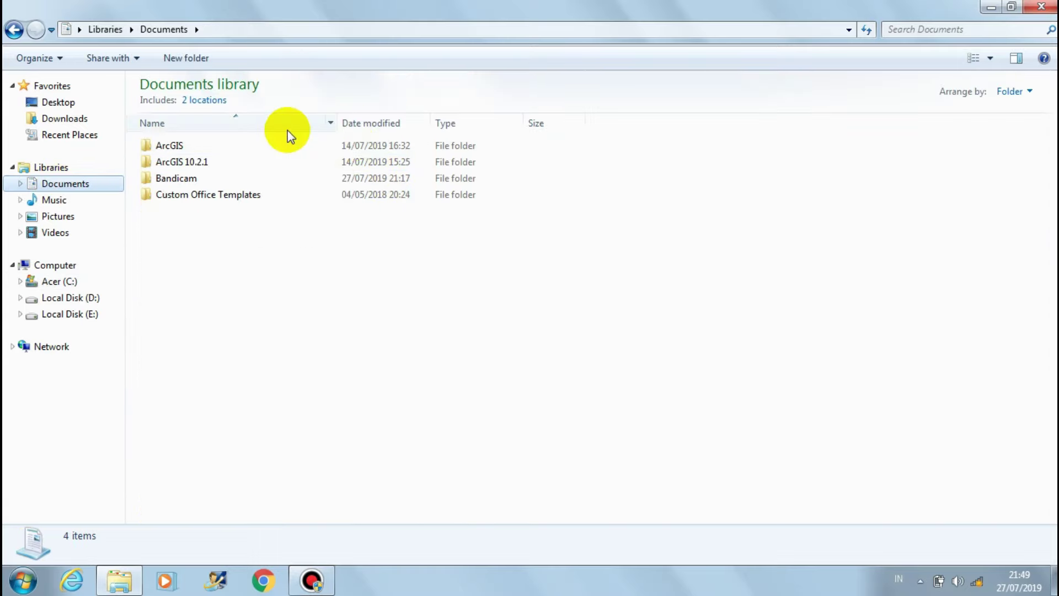
left_click_drag(232, 159, 176, 149)
right_click(177, 149)
left_click(215, 391)
left_click(612, 302)
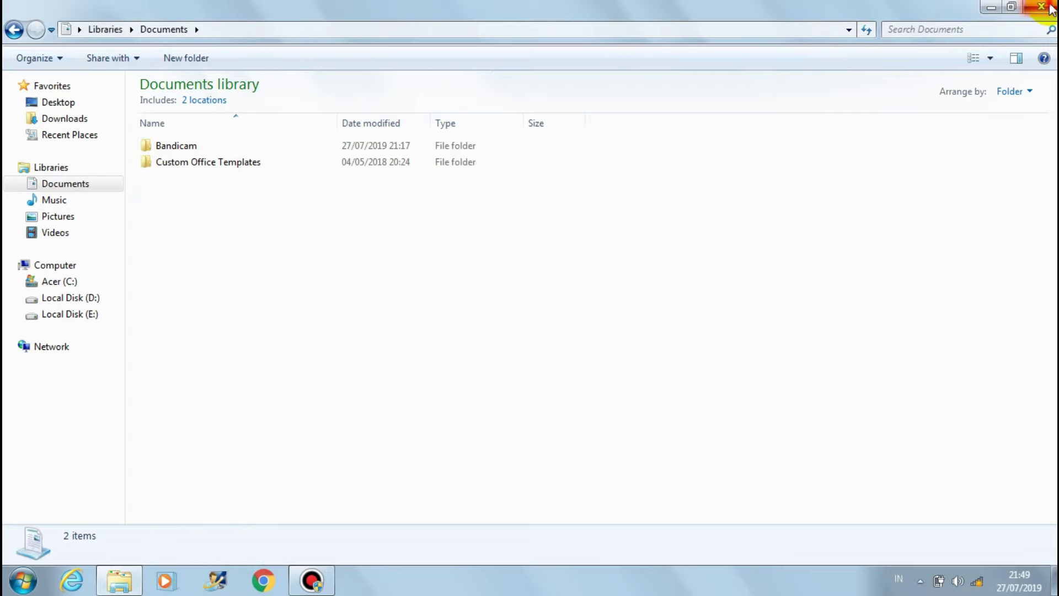
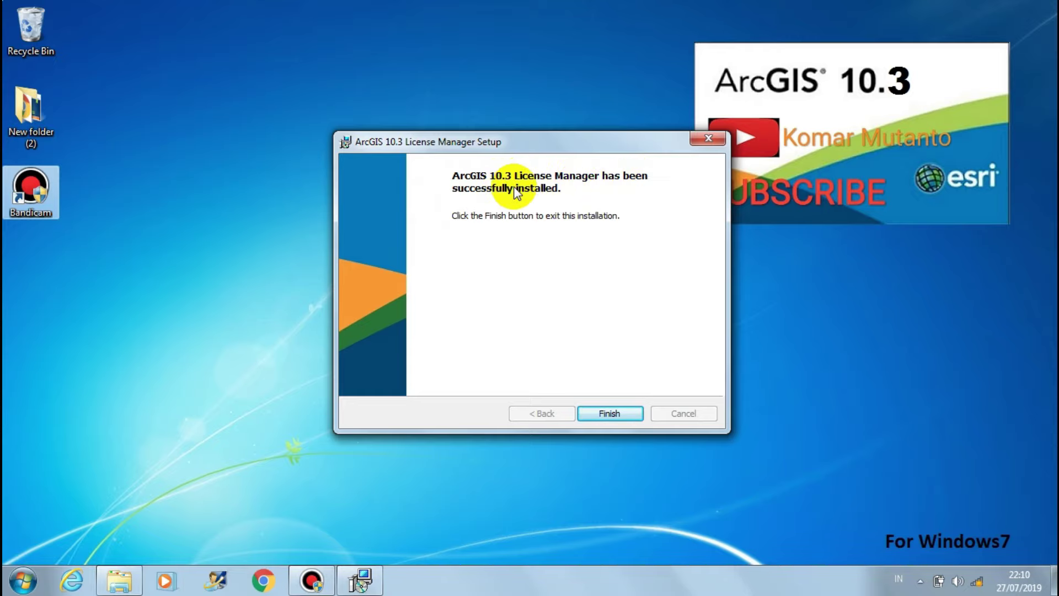
Finish the ArcGIS 10.3 License Manager setup, stop the license service, and close the License Server Administrator.
left_click(616, 416)
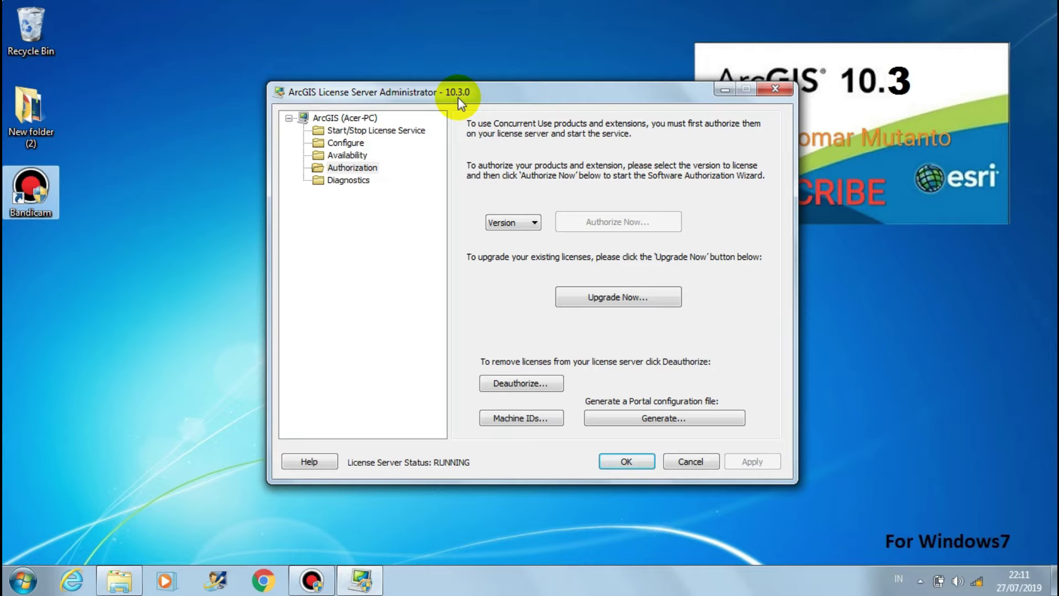
left_click(325, 133)
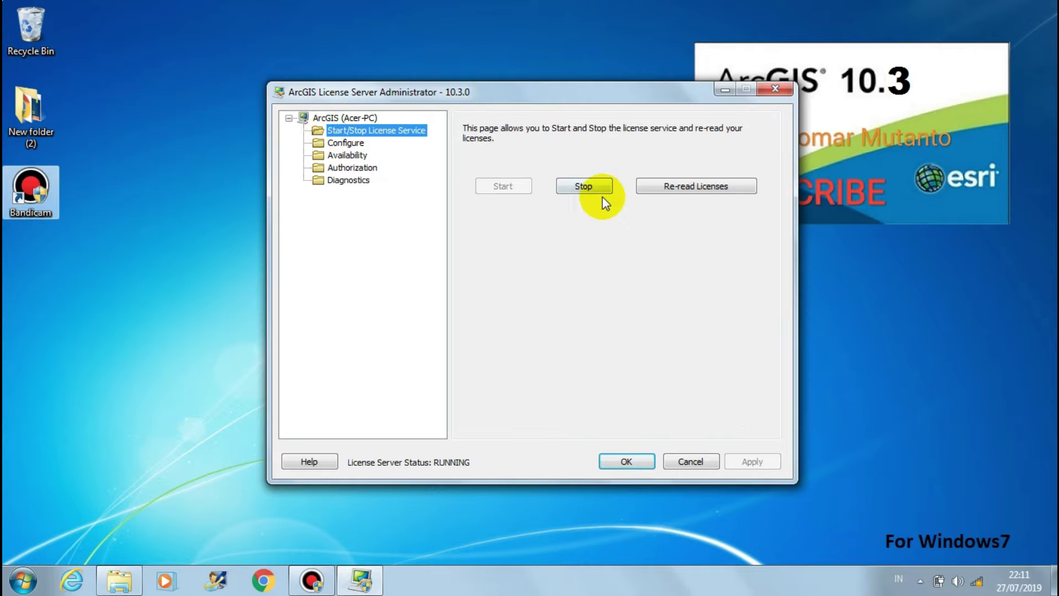
left_click(582, 191)
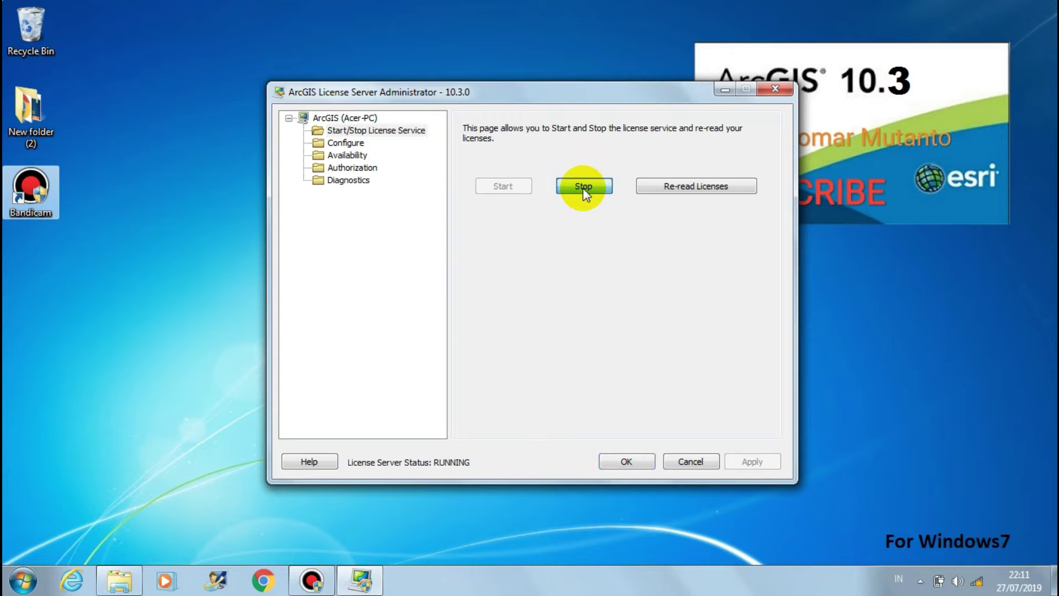
left_click(625, 461)
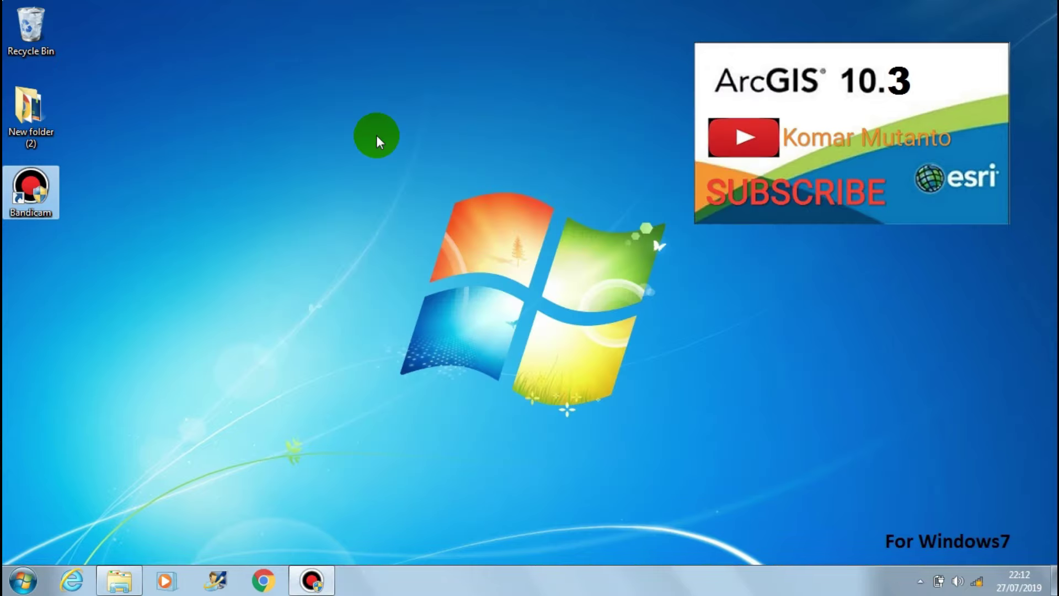
Run ArcGIS_Desktop_103_pr_143498 from the ArcGIS Desktop 10.3 folder, extract its files to the default destination, and launch the setup program.
left_click(118, 579)
left_click(17, 30)
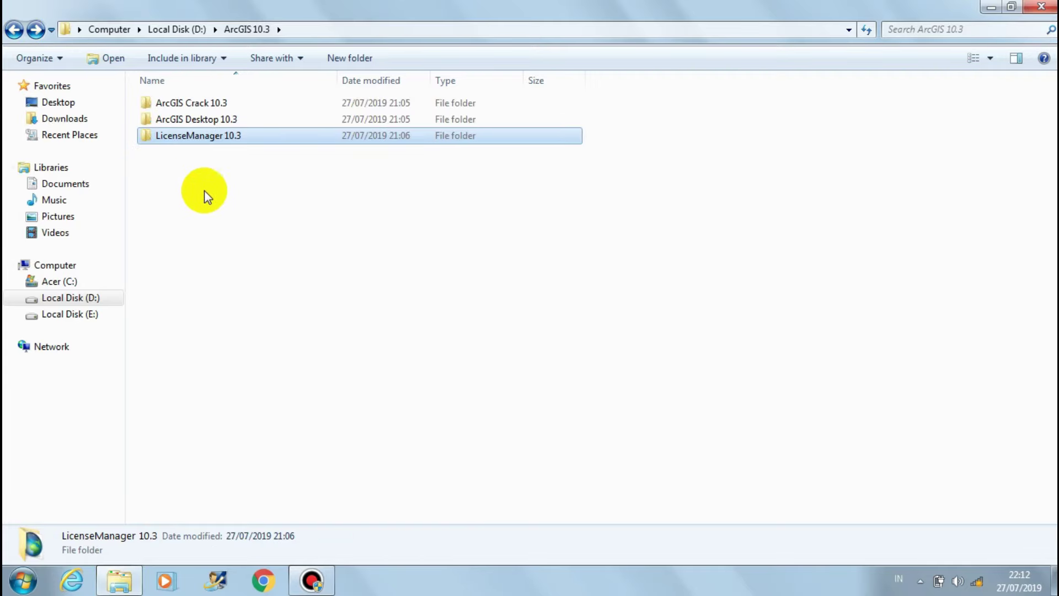
double_click(170, 121)
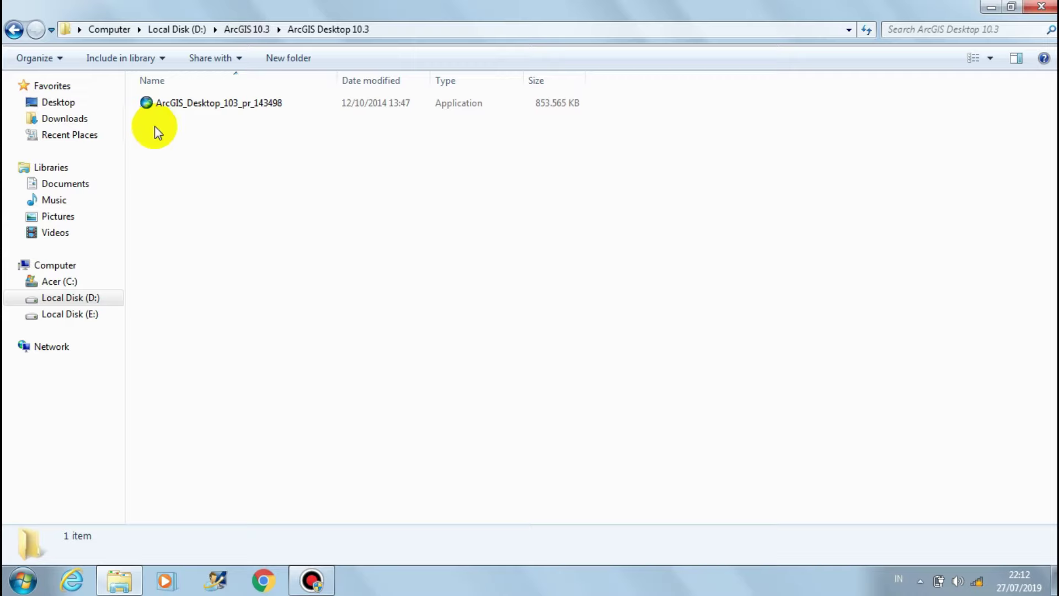
double_click(207, 108)
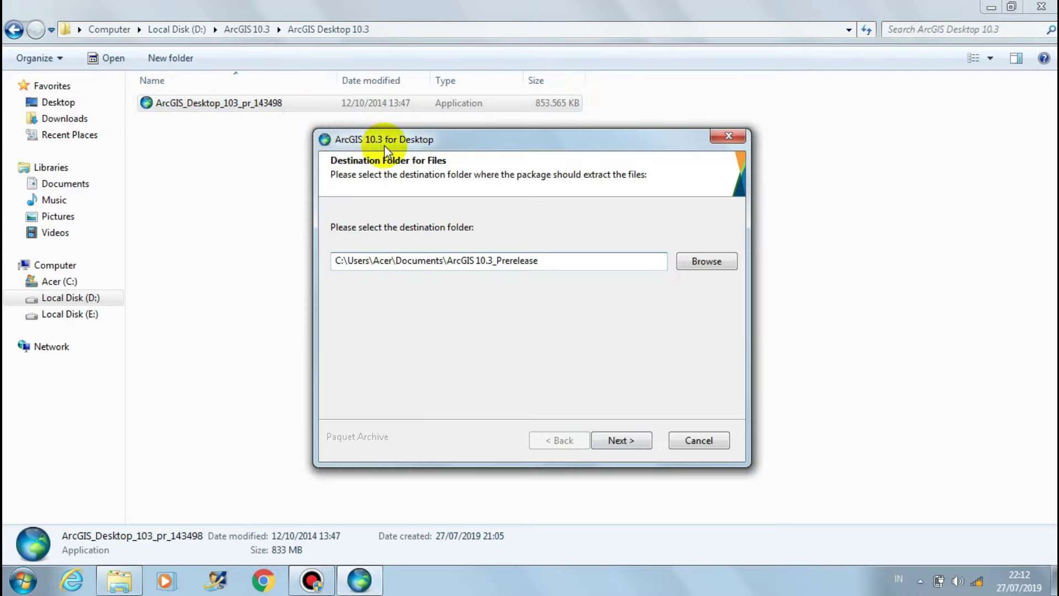
left_click(625, 441)
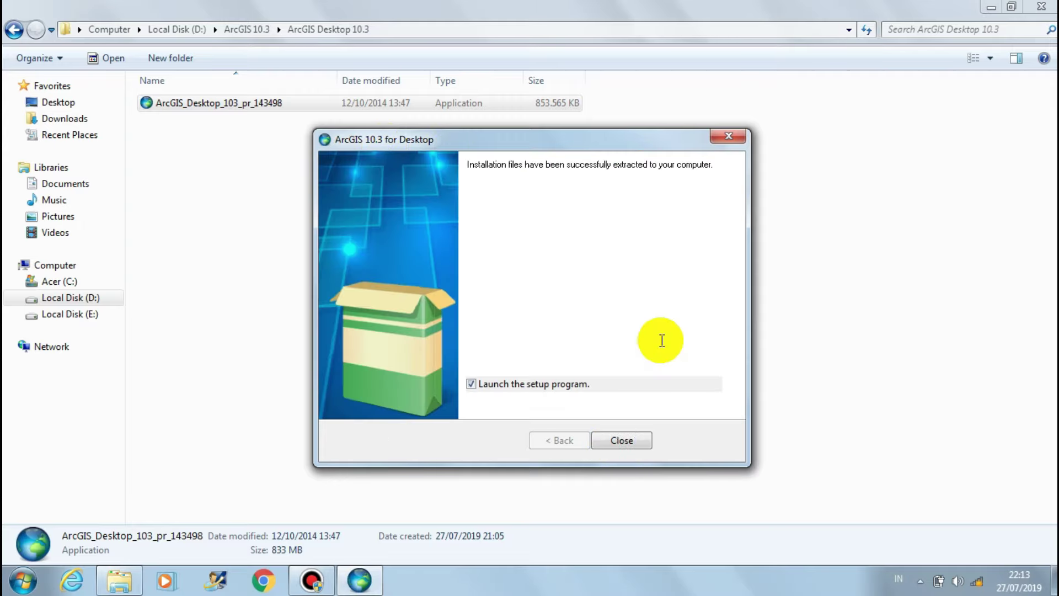
left_click(638, 439)
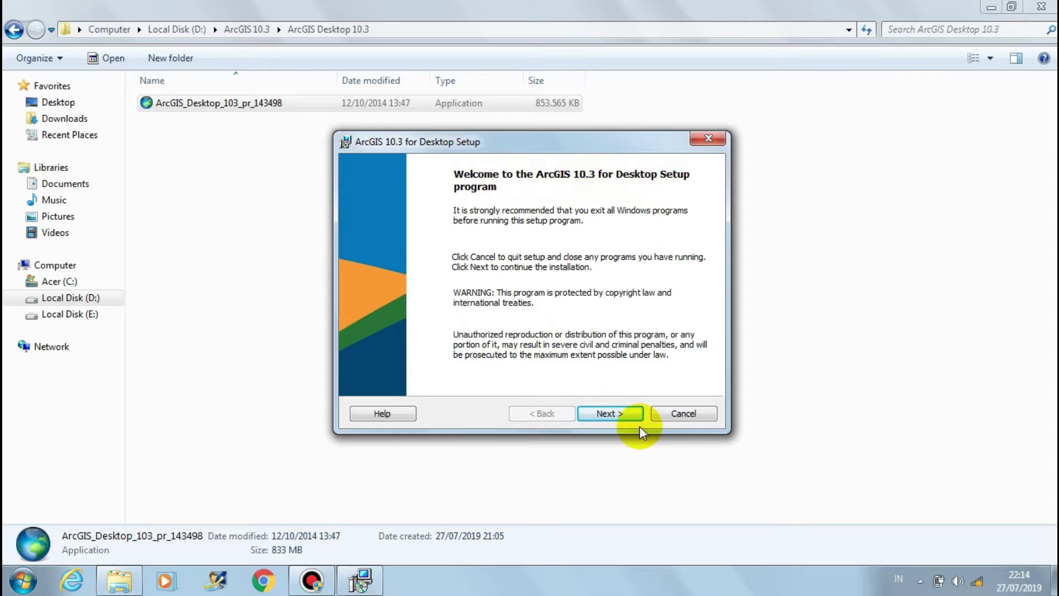
Accept the license agreement and start a Complete installation of ArcGIS 10.3 for Desktop, keeping the default folders, including C:\Python27\ for Python.
left_click(617, 414)
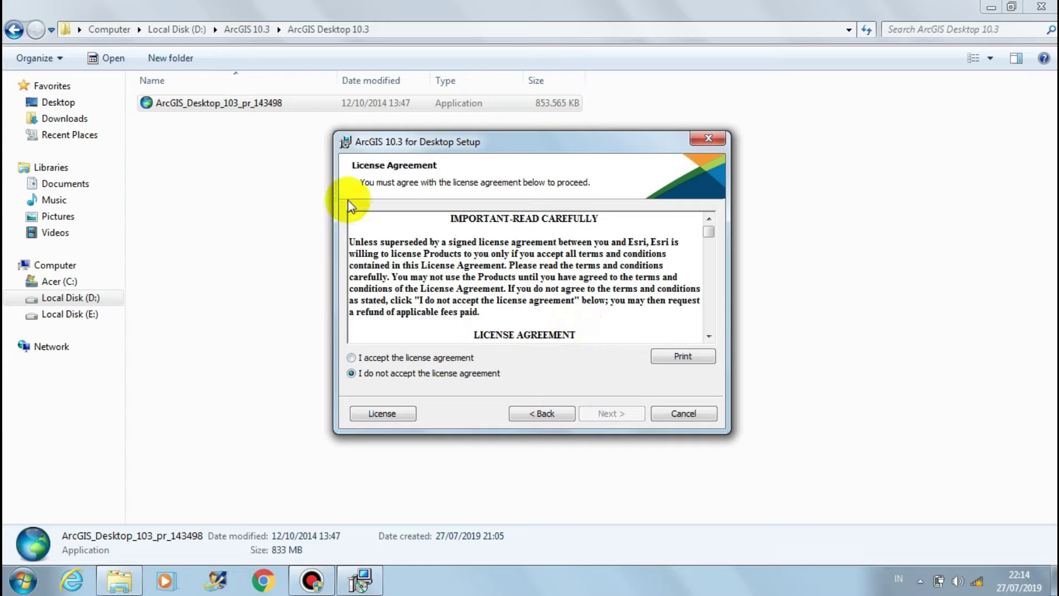
left_click(352, 358)
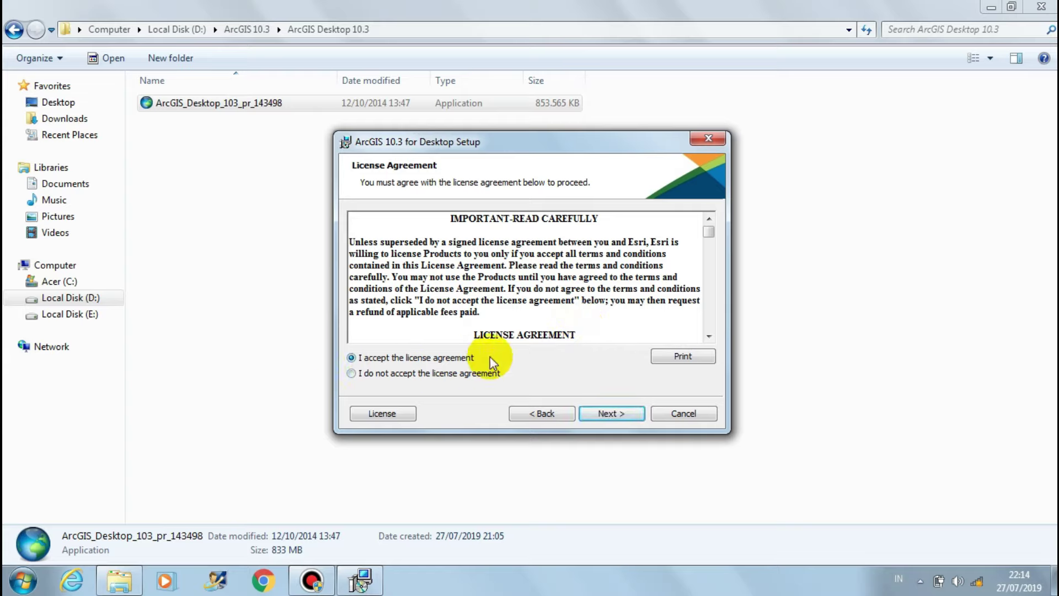
left_click(609, 415)
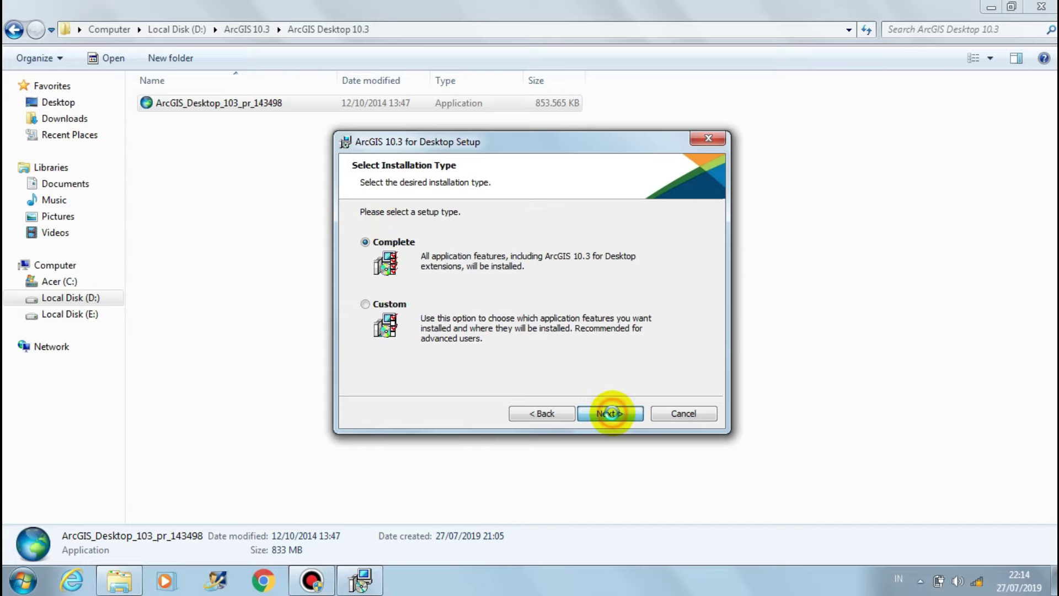
left_click(615, 418)
left_click(615, 418)
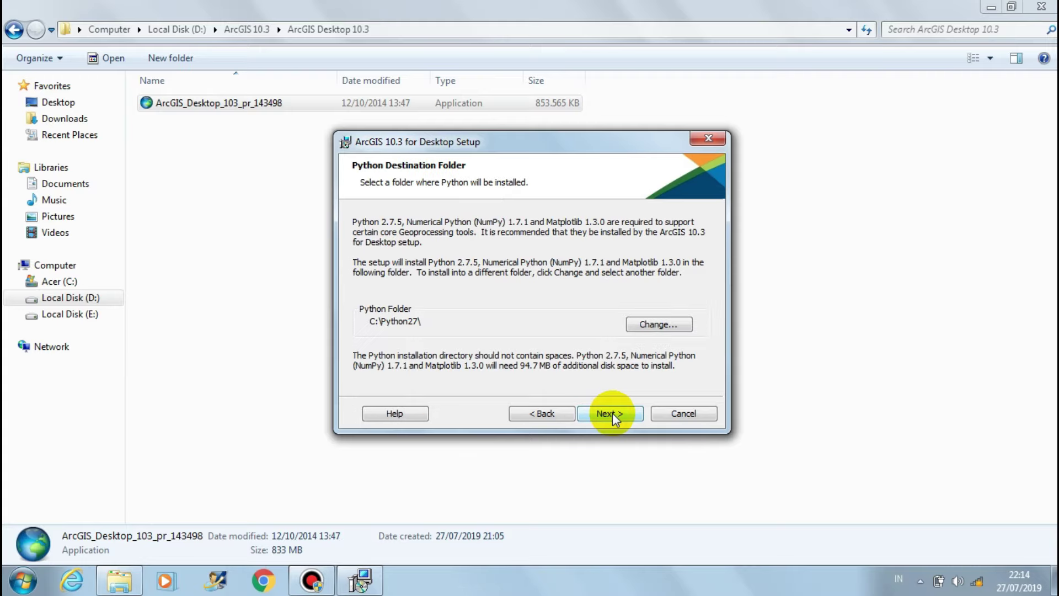
left_click(615, 418)
left_click(612, 414)
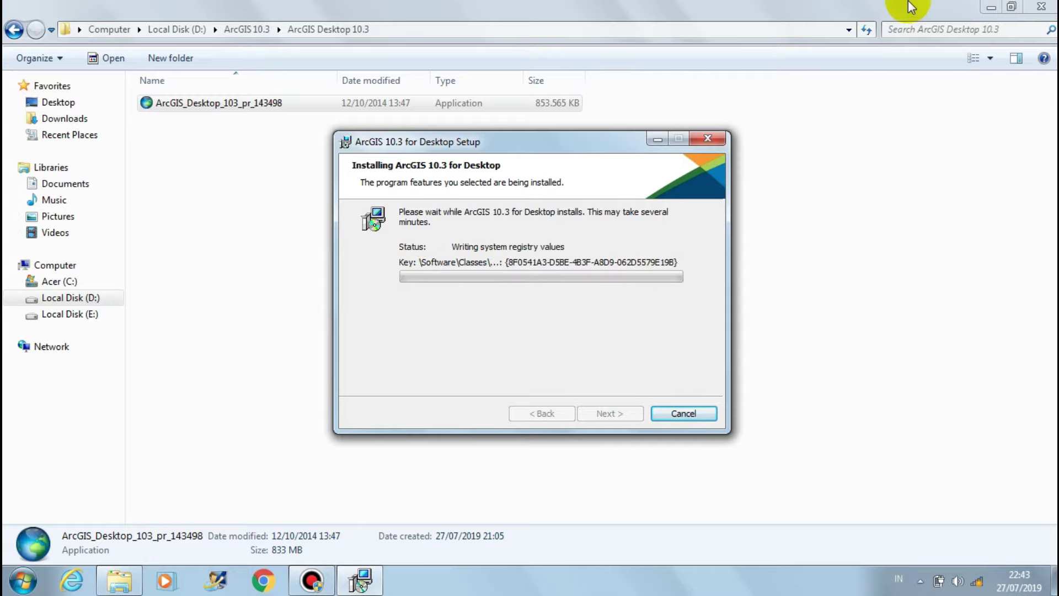
Shrink the maximized file window, reposition the ArcGIS 10.3 for Desktop setup window, and finish the installation.
left_click(1012, 6)
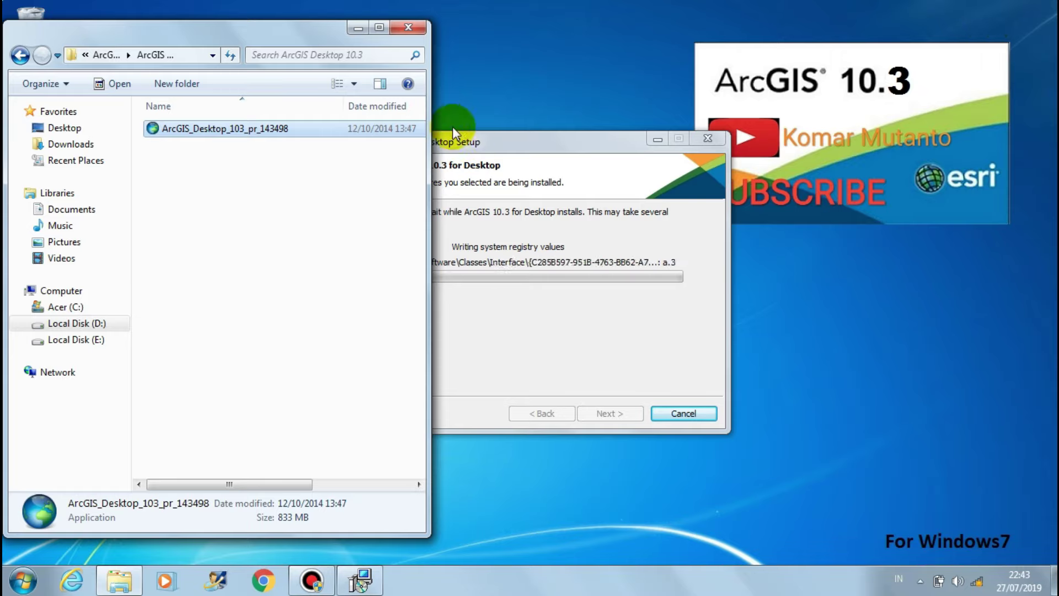
left_click(530, 143)
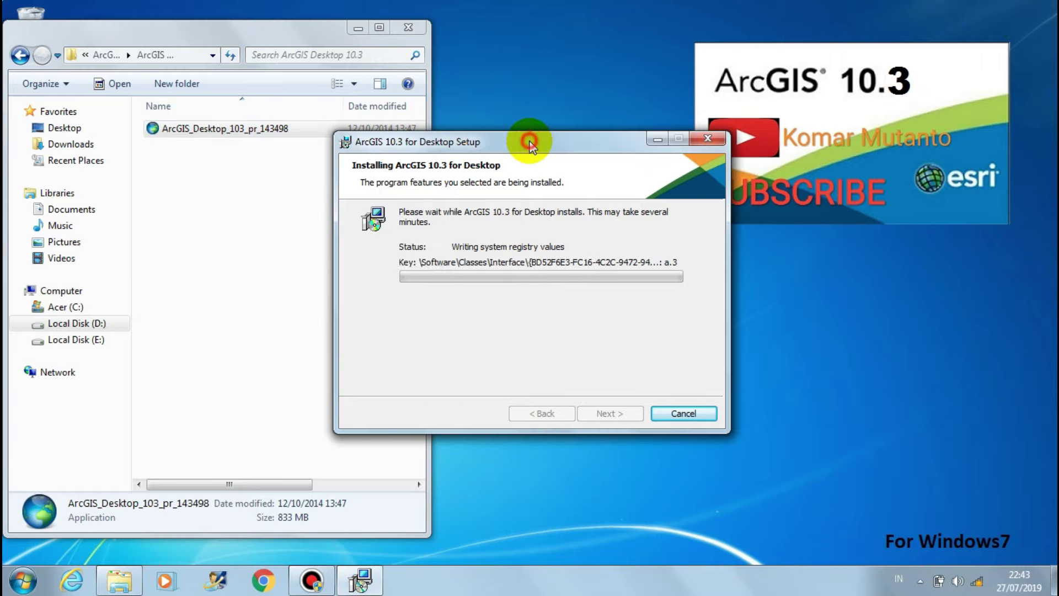
left_click_drag(529, 142, 460, 148)
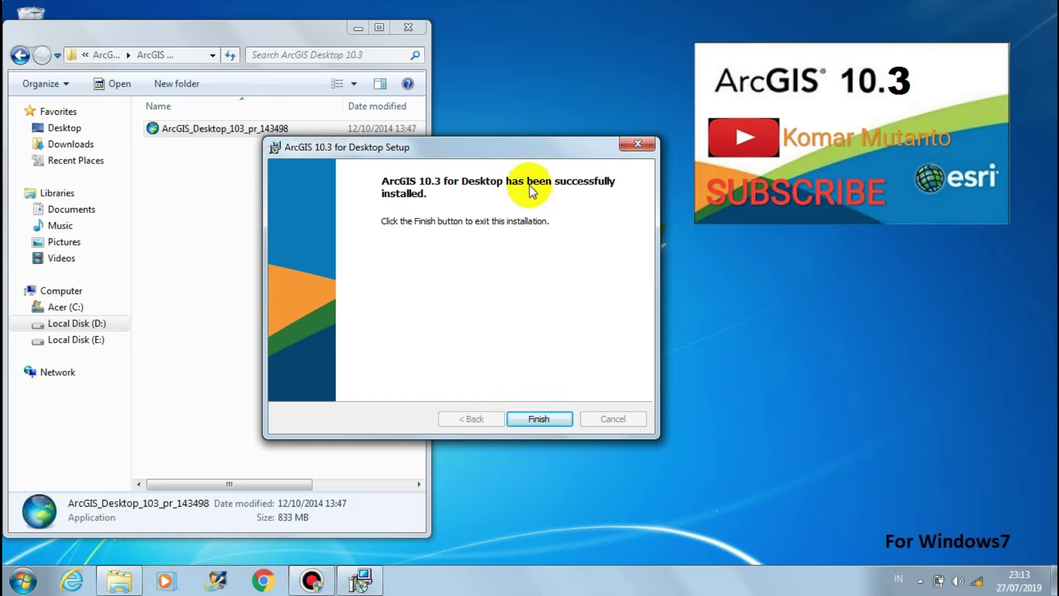
left_click(541, 416)
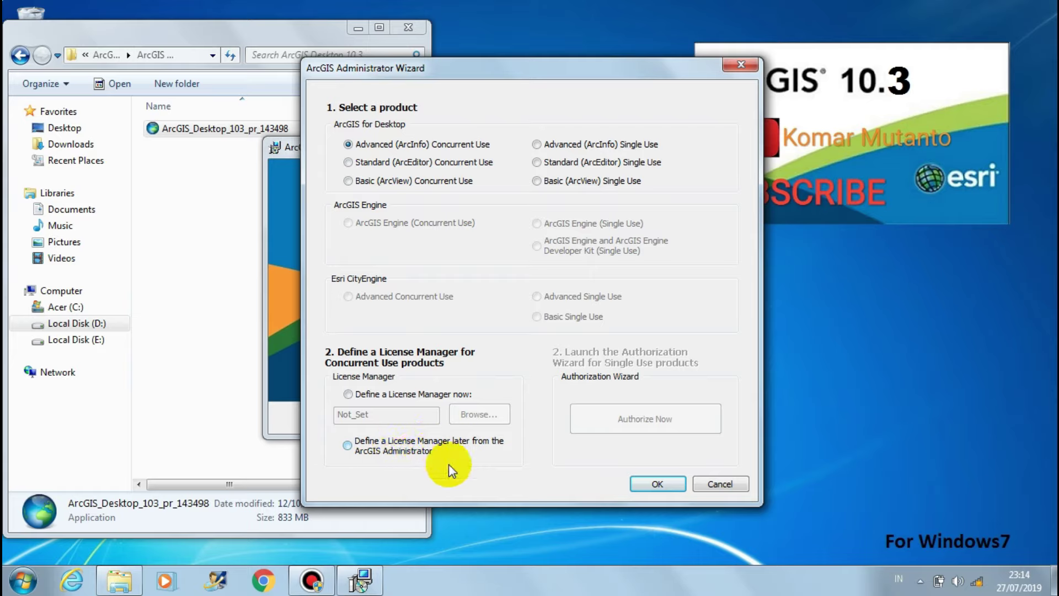
Keep Advanced (ArcInfo) Concurrent Use, choose to define the License Manager later from ArcGIS Administrator, and close ArcGIS Administrator.
left_click(348, 445)
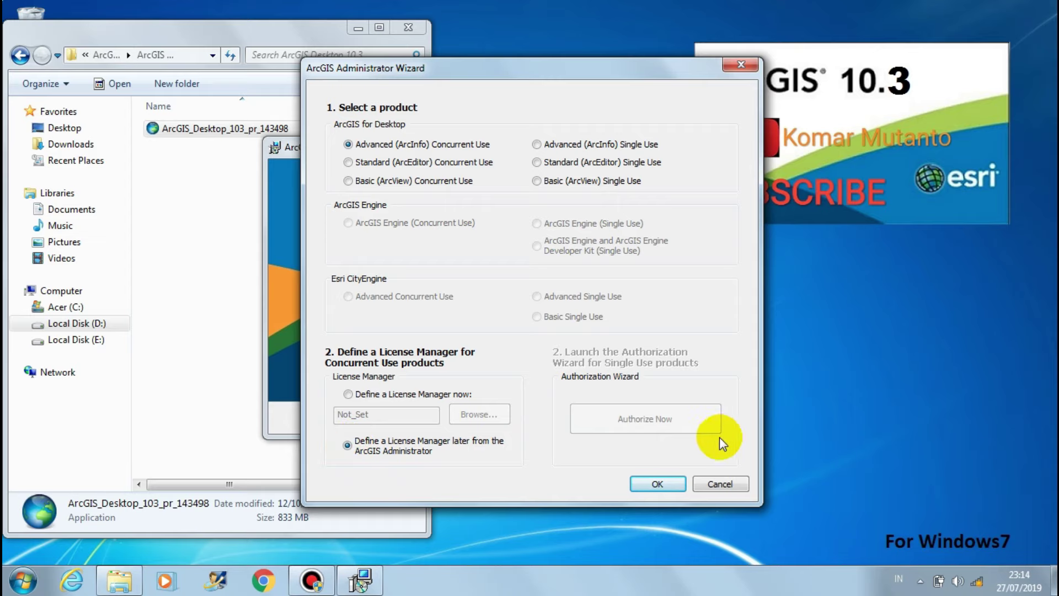
left_click(657, 483)
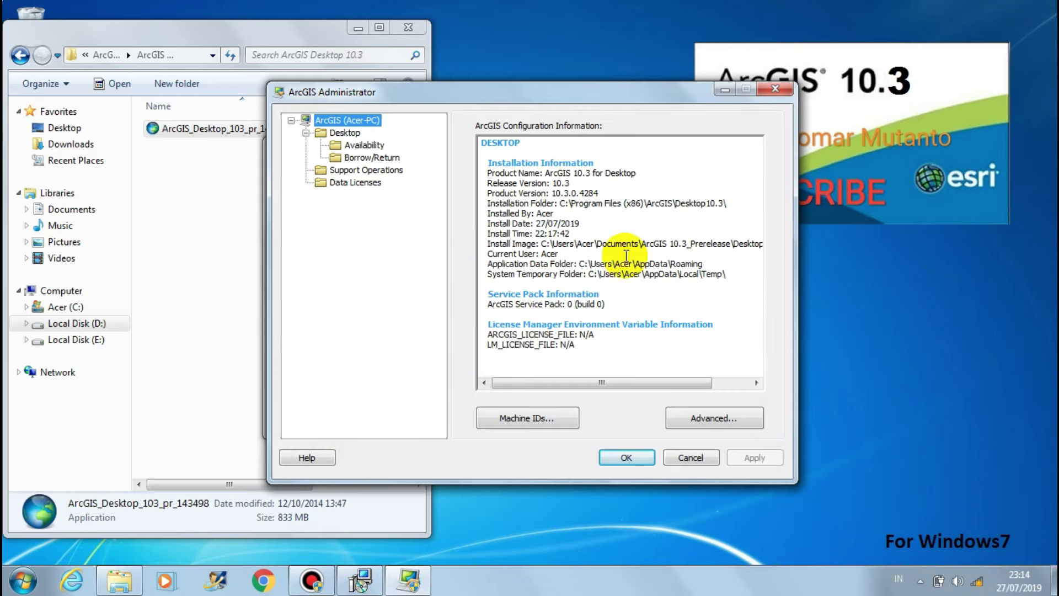
left_click(633, 458)
Open the service text file from Program Files (x86)\ArcGIS\License10.3\bin inside the ArcGIS Crack 10.3 folder and reposition its window.
double_click(331, 27)
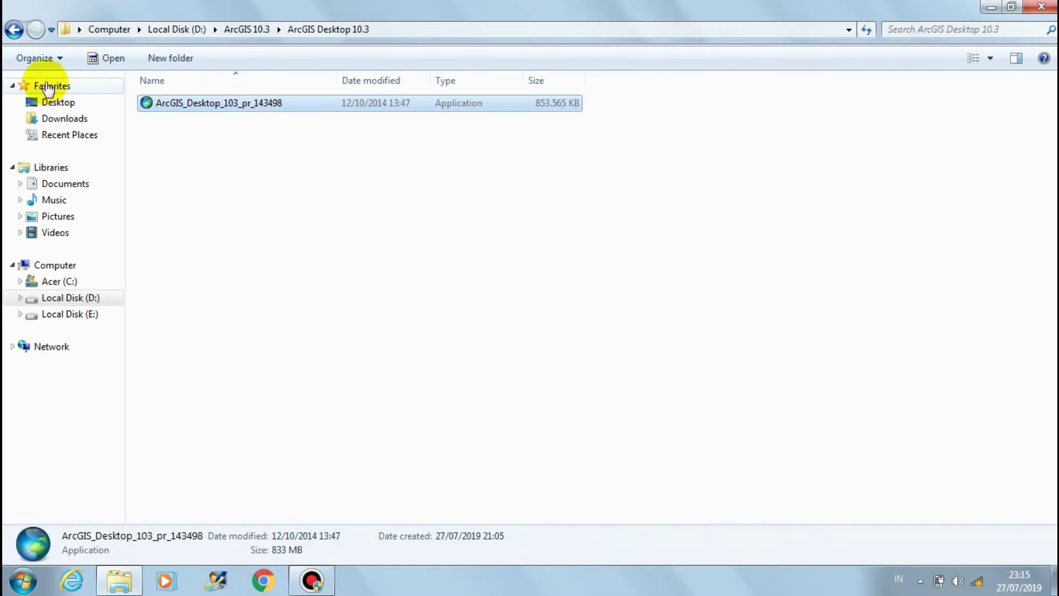
left_click(14, 29)
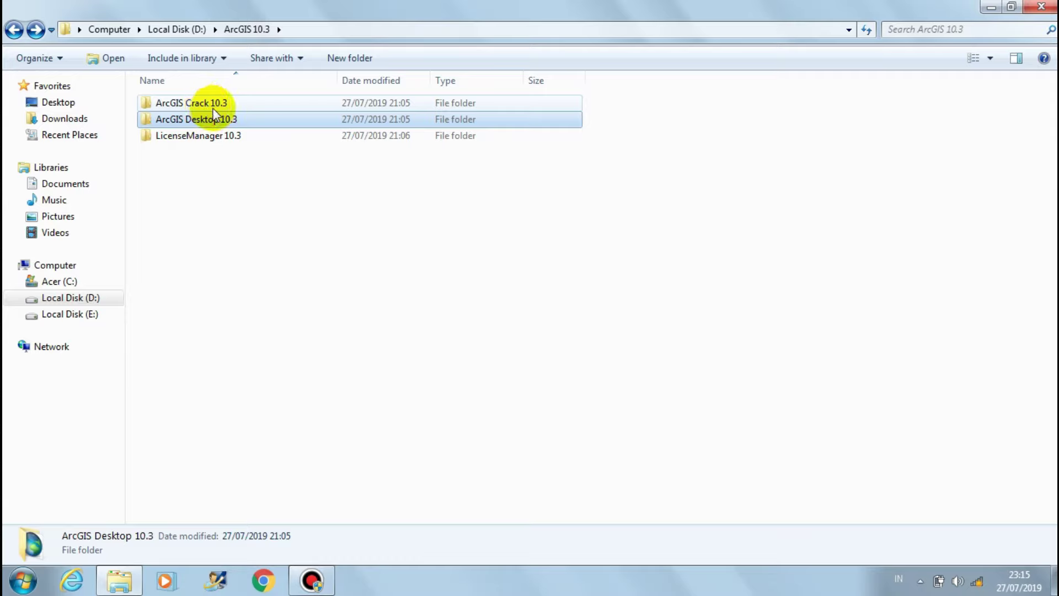
double_click(210, 103)
double_click(231, 107)
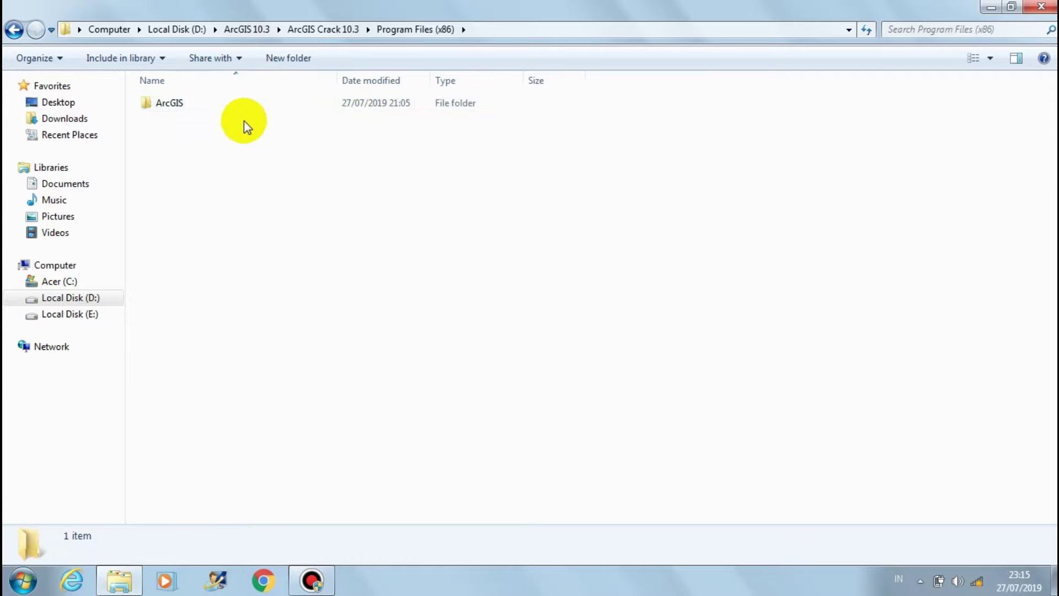
double_click(237, 106)
double_click(181, 123)
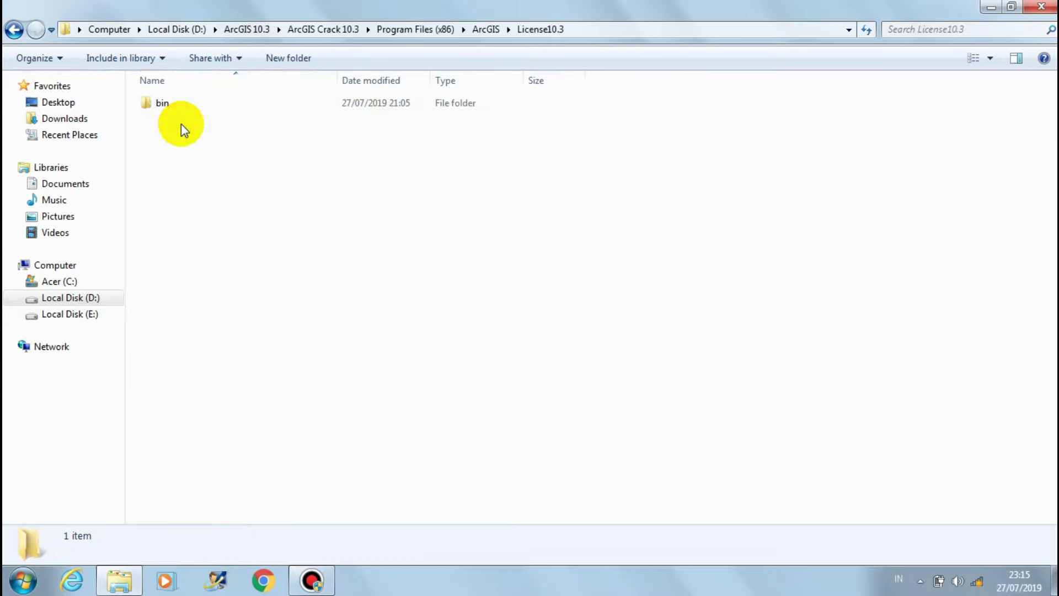
double_click(184, 104)
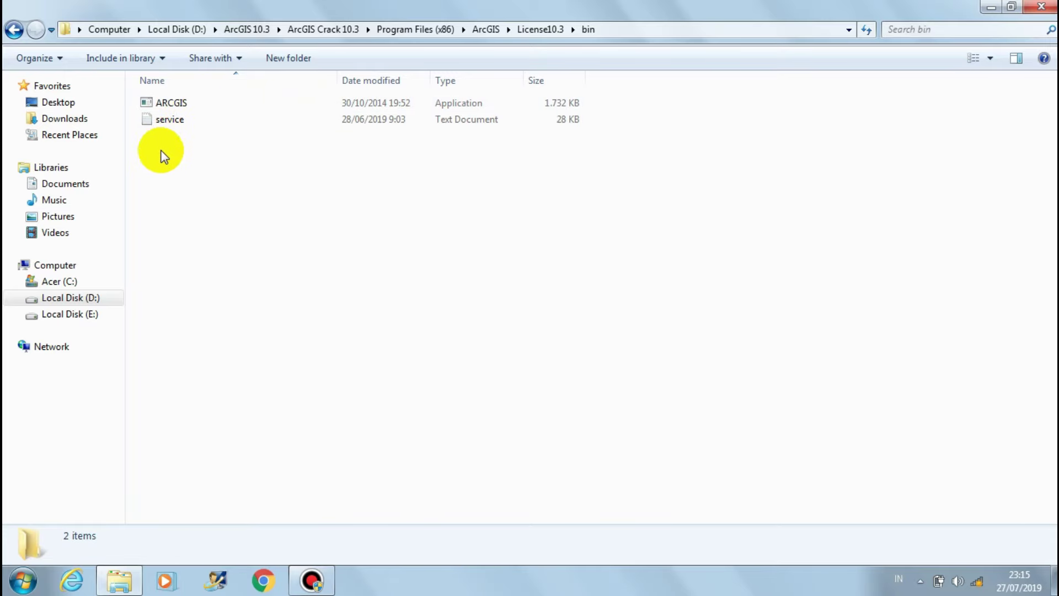
double_click(165, 120)
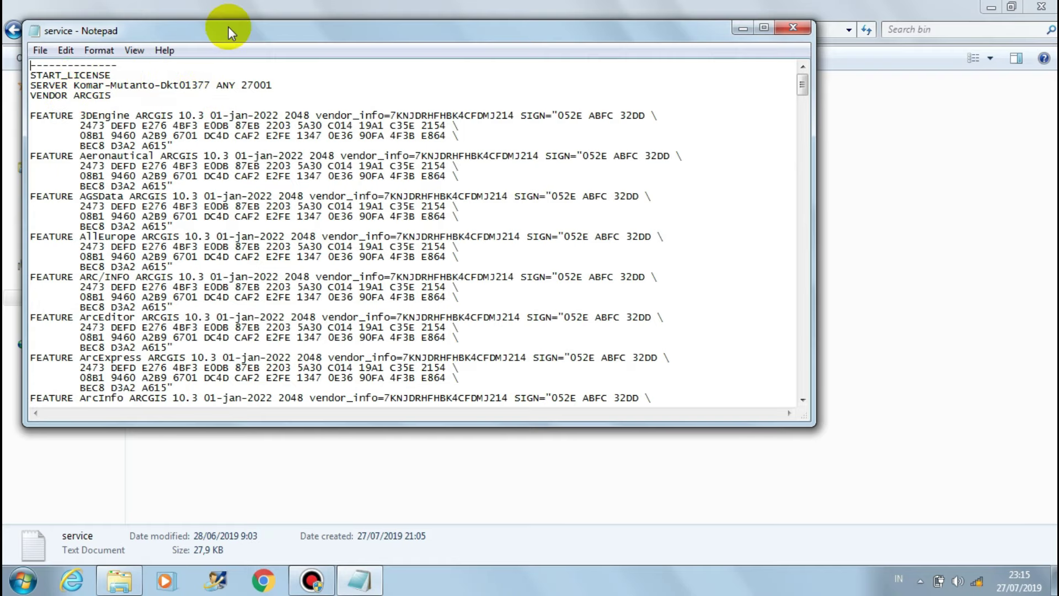
left_click_drag(228, 26, 252, 48)
View the computer's basic system information and open the settings for its name and workgroup.
left_click(125, 582)
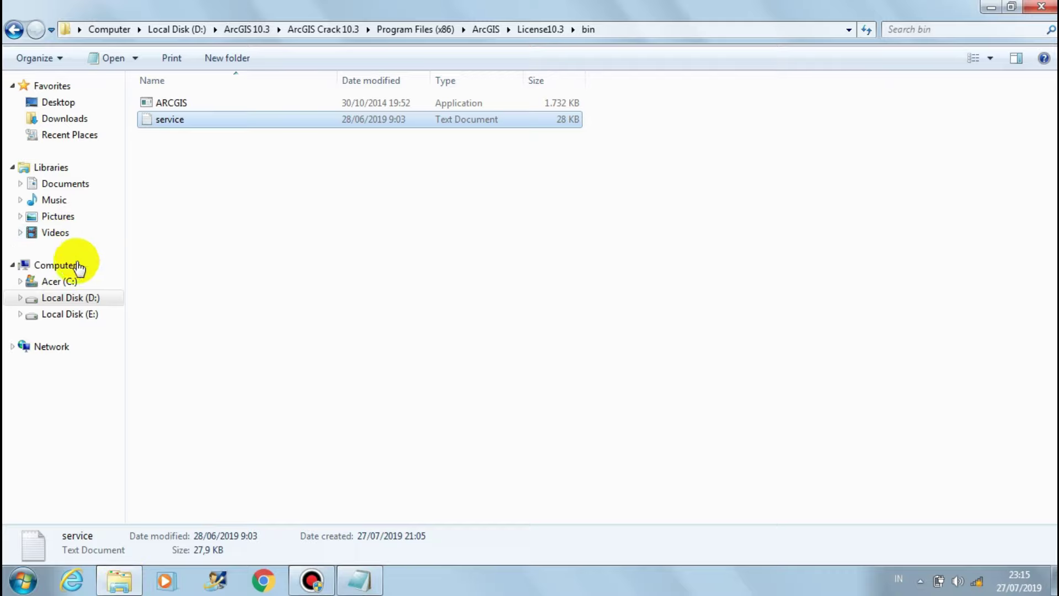
right_click(55, 267)
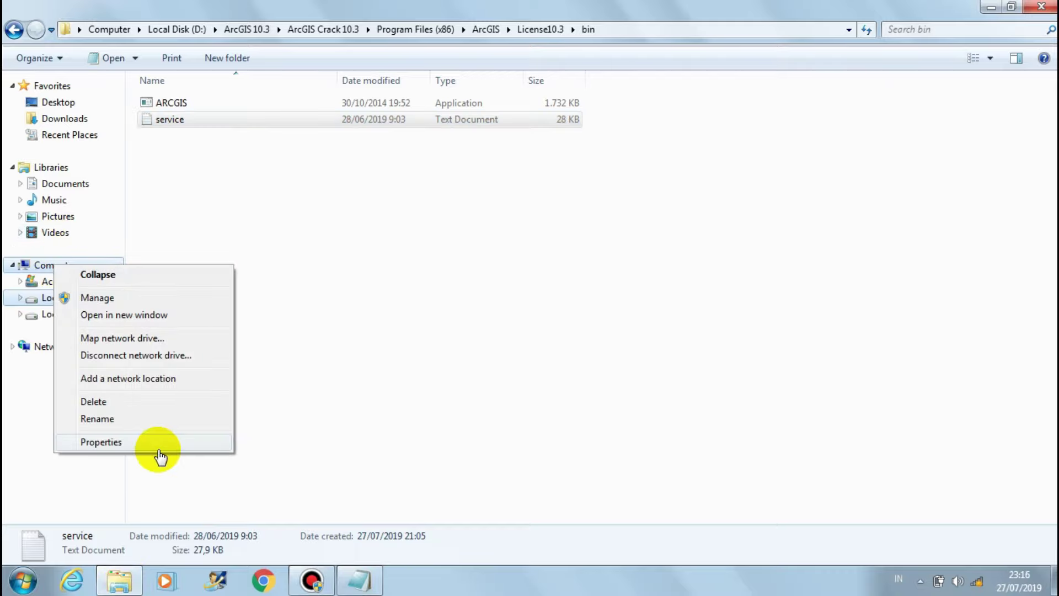
left_click(124, 441)
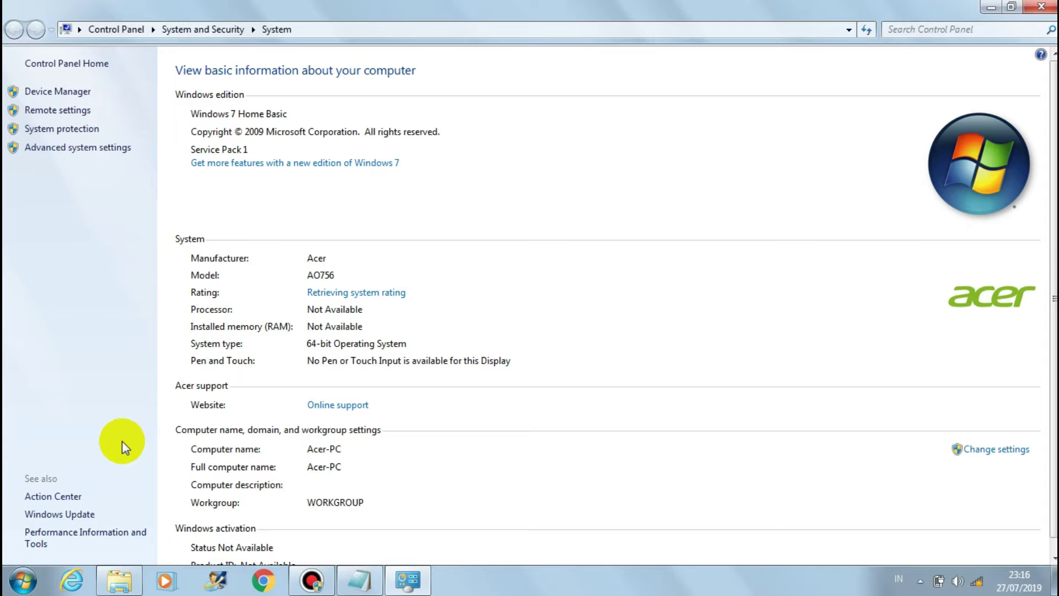
scroll(532, 430, "down", 1)
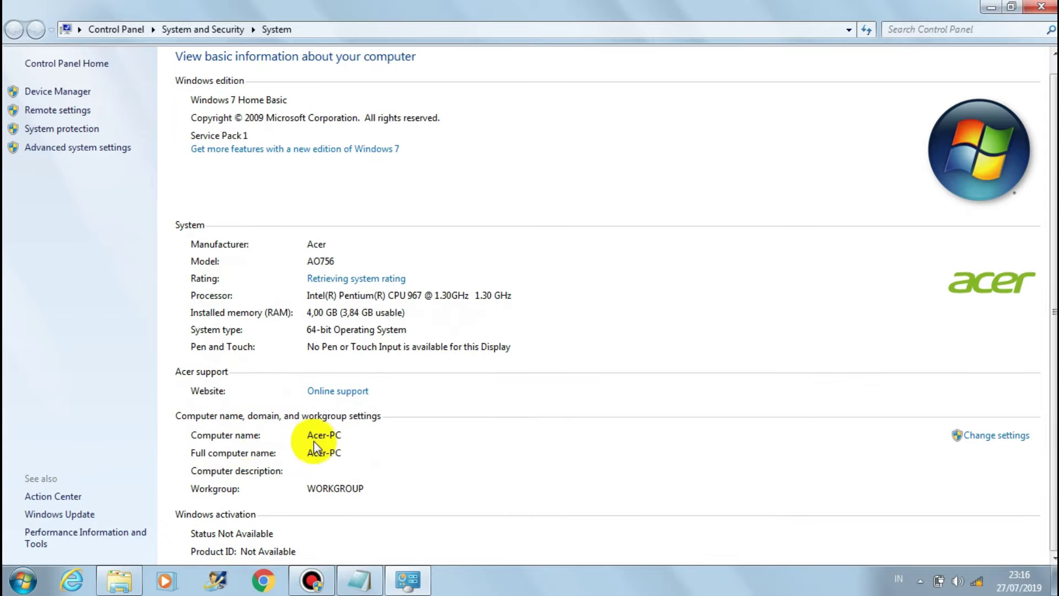
left_click(993, 444)
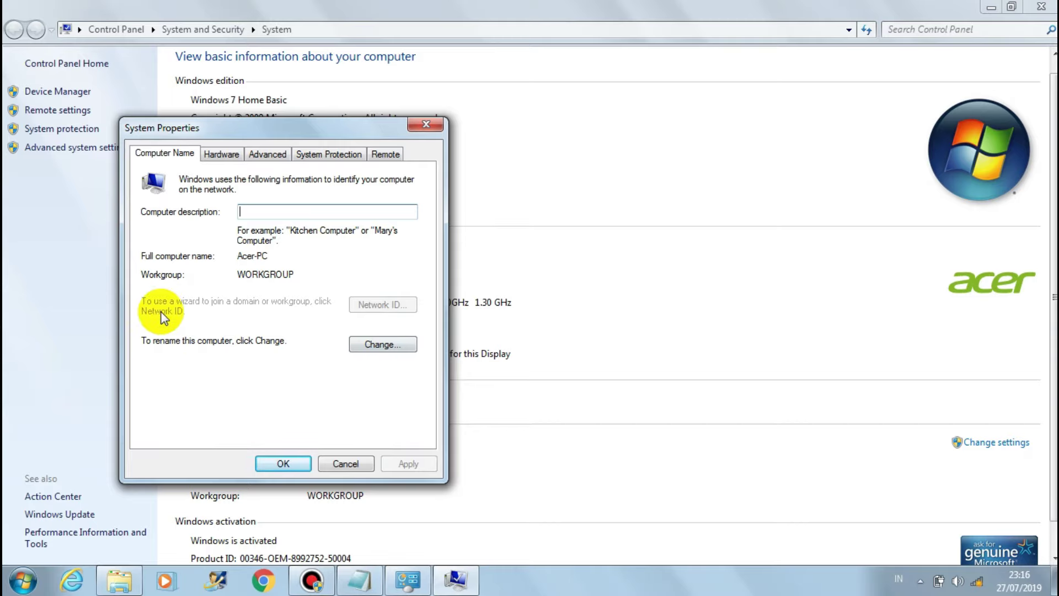
Copy the full computer name from the Computer Name/Domain Changes dialog.
left_click(385, 344)
left_click(359, 146)
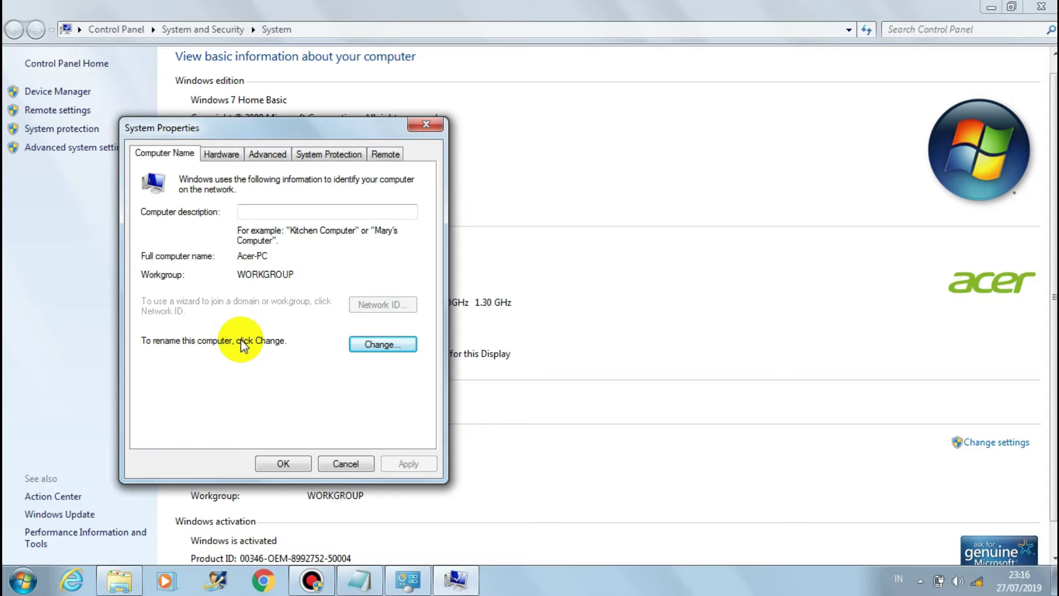
left_click(382, 347)
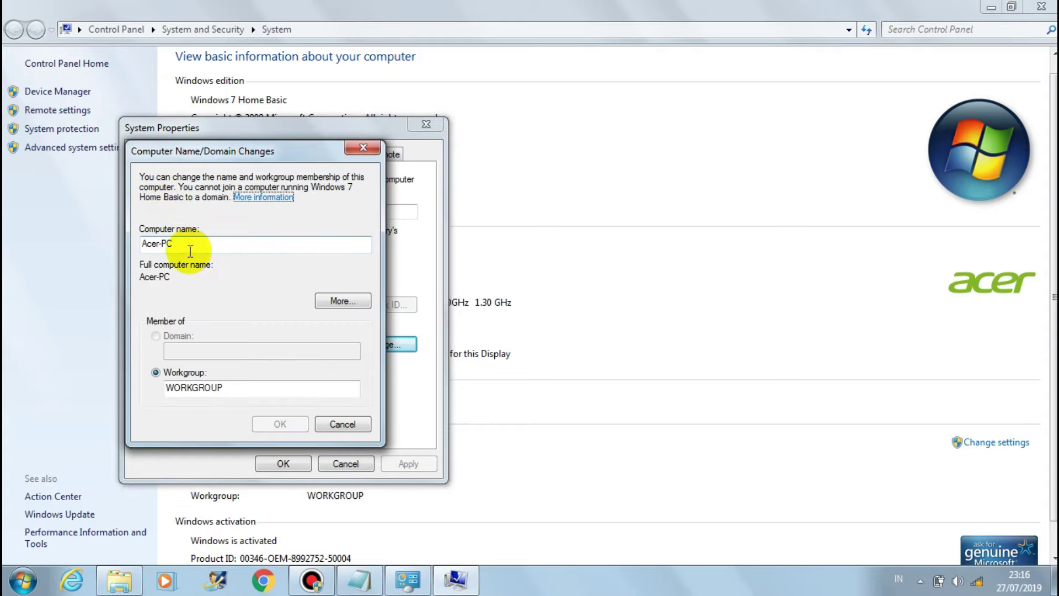
left_click_drag(189, 246, 147, 251)
right_click(151, 242)
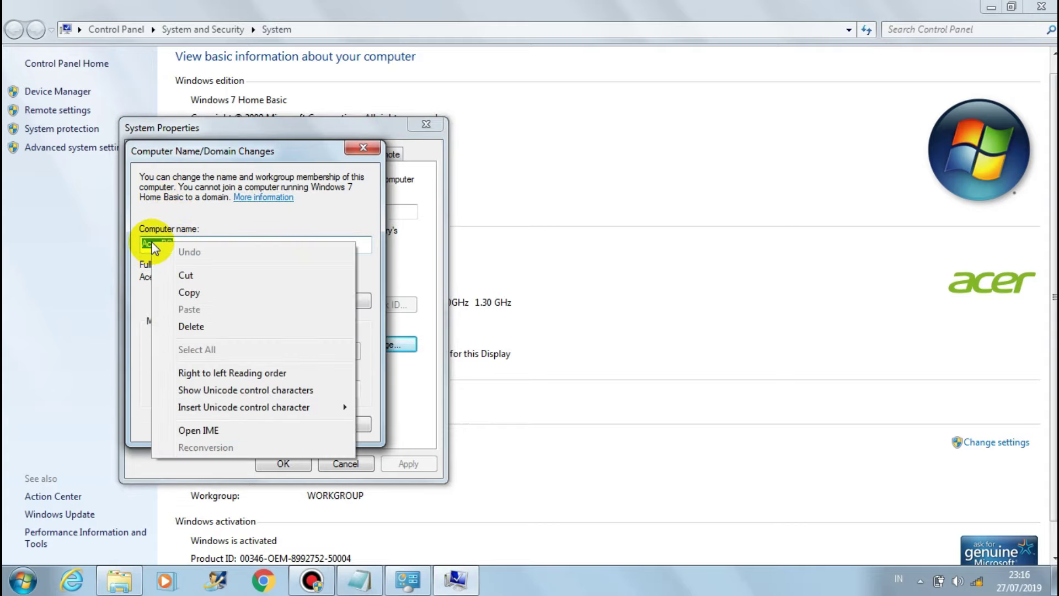
left_click(190, 293)
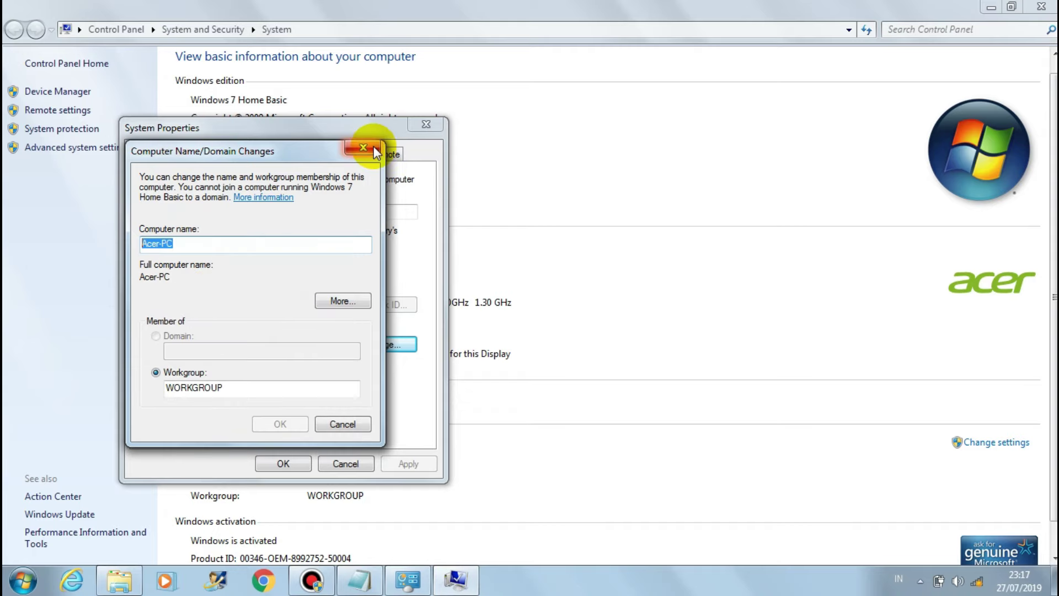
Close the computer name and system properties dialogs and bring up the service text file for editing.
left_click(373, 146)
left_click(426, 124)
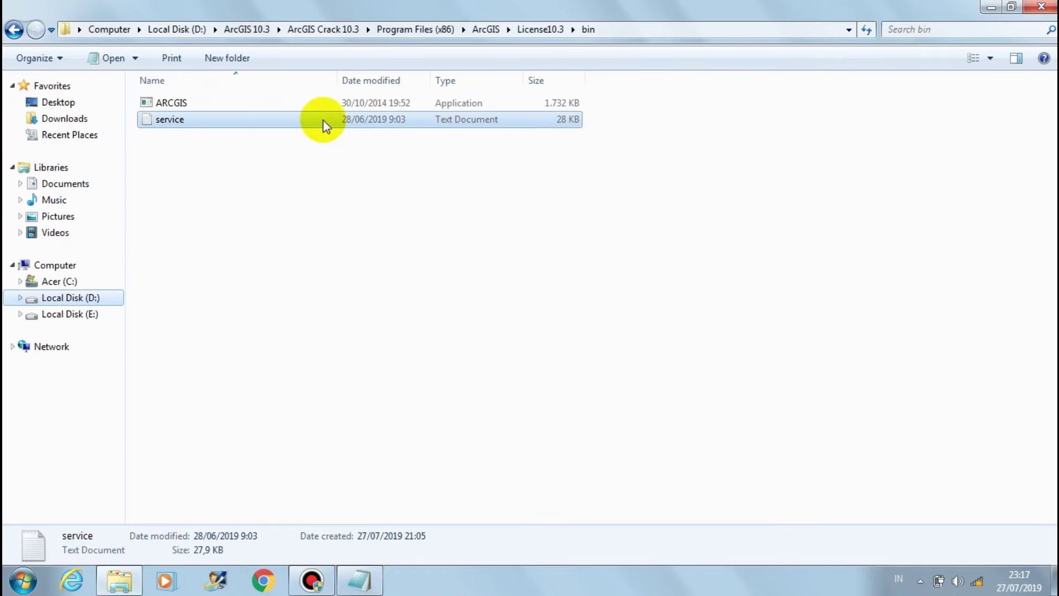
left_click(324, 119)
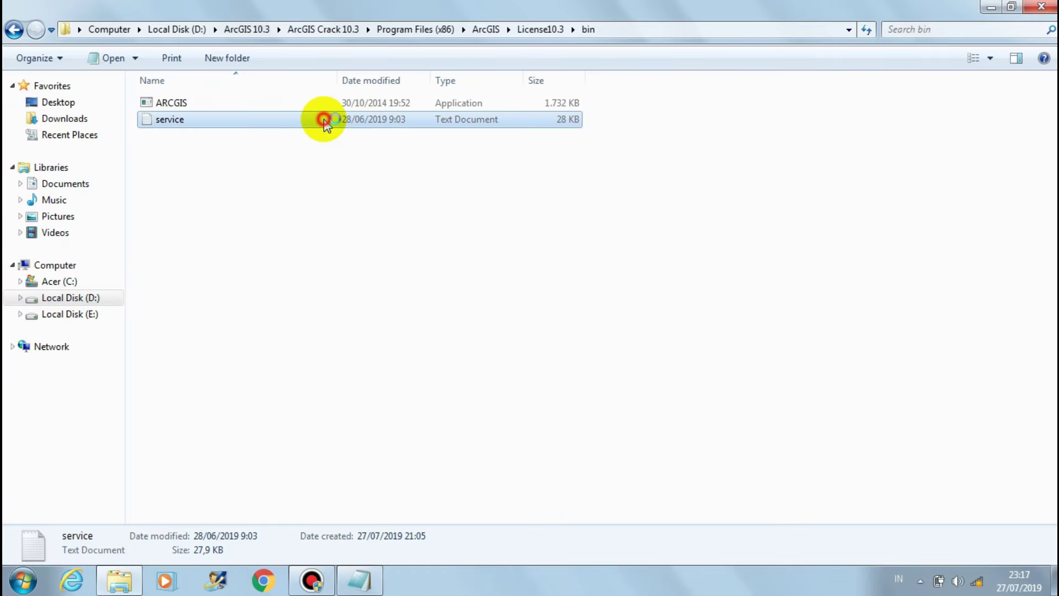
double_click(324, 119)
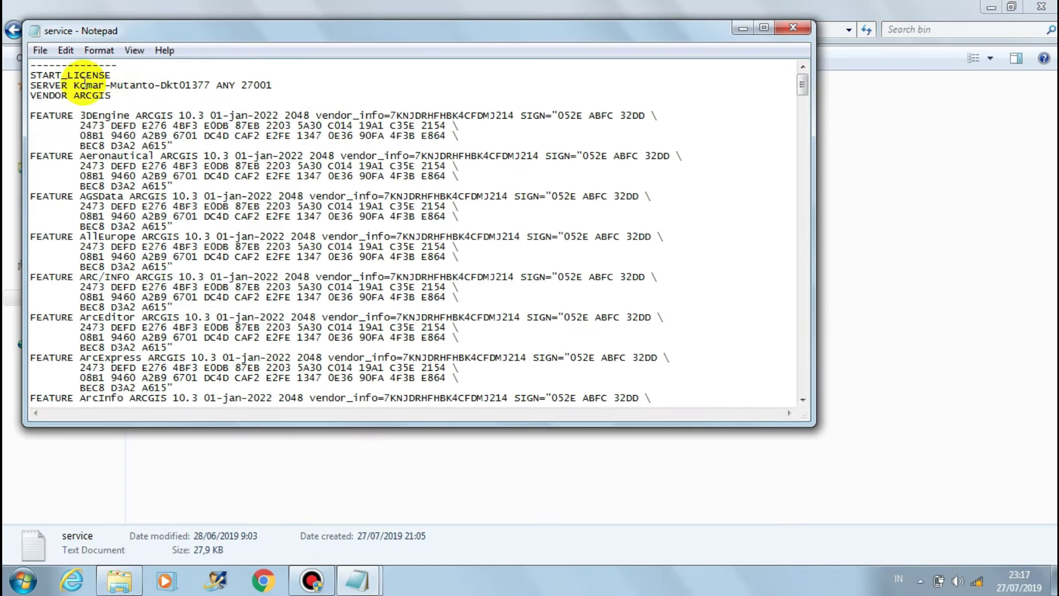
Replace the host name on the SERVER line of the service file with the copied computer name.
left_click(209, 86)
key("BackSpace")
key("BackSpace")
key("BackSpace")
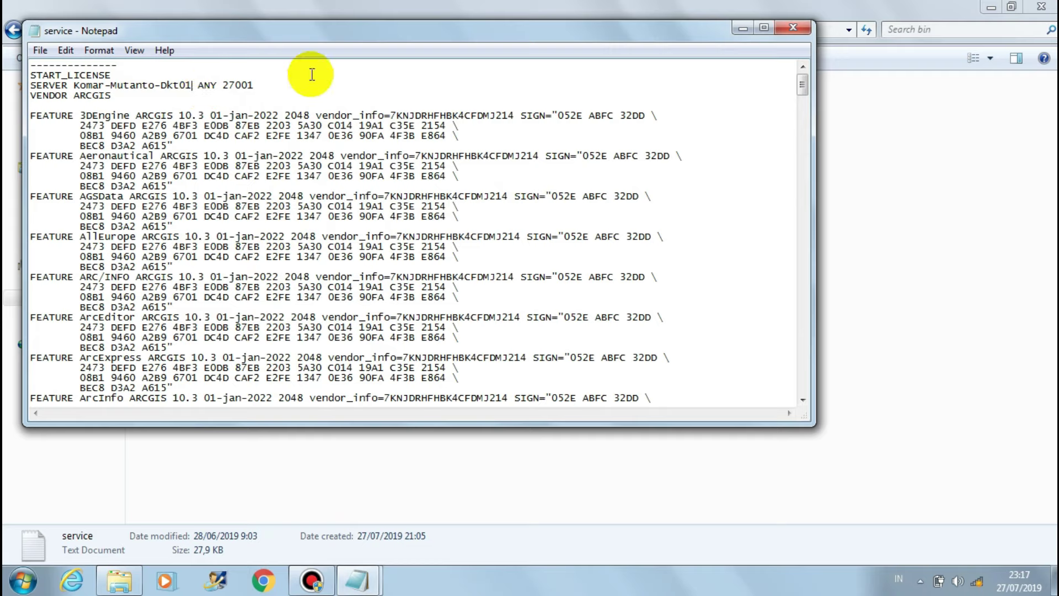
key("BackSpace")
key("BackSpace")
key("BackSpace")
key("BackSpace")
key("BackSpace")
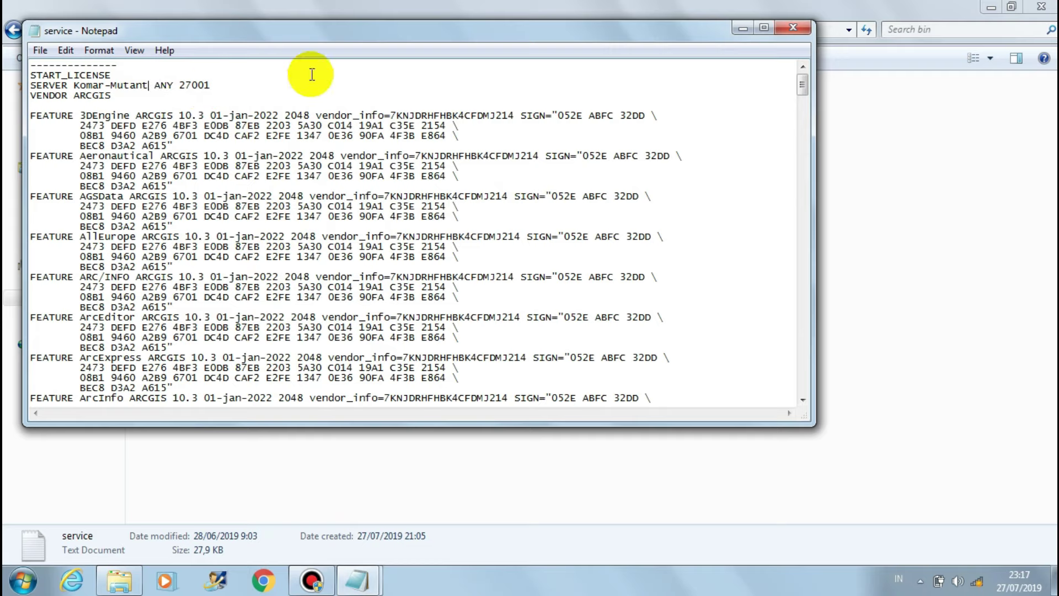
key("BackSpace")
key("BackSpace")
key("BackSpace")
key("BackSpace")
key("BackSpace")
key("BackSpace")
key("BackSpace")
key("BackSpace")
key("BackSpace")
key("BackSpace")
key("BackSpace")
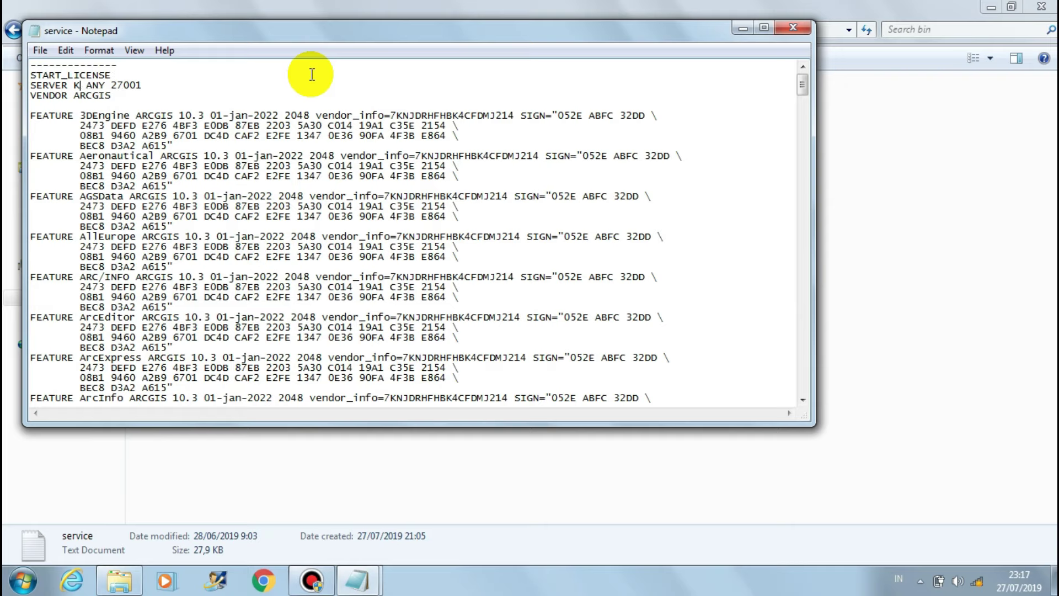
right_click(73, 83)
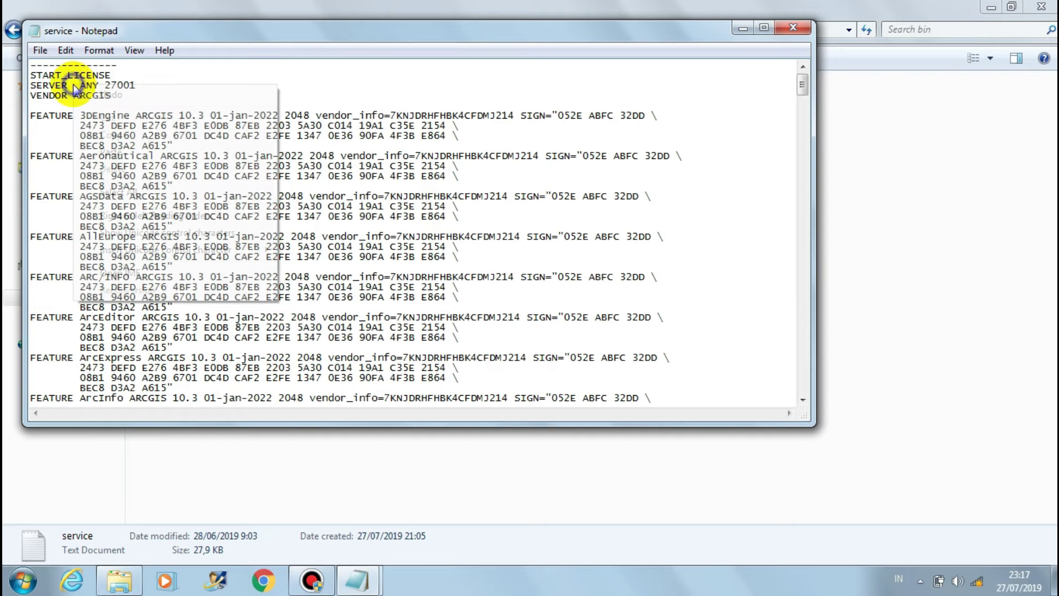
left_click(110, 146)
Save the edited service text file and close it.
left_click(40, 50)
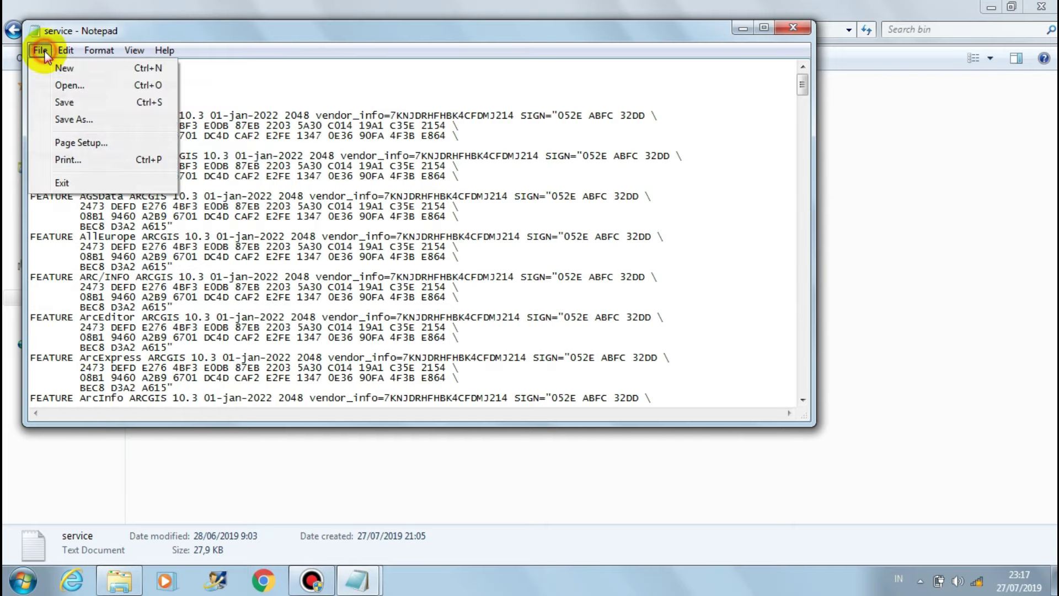
left_click(88, 105)
left_click(792, 28)
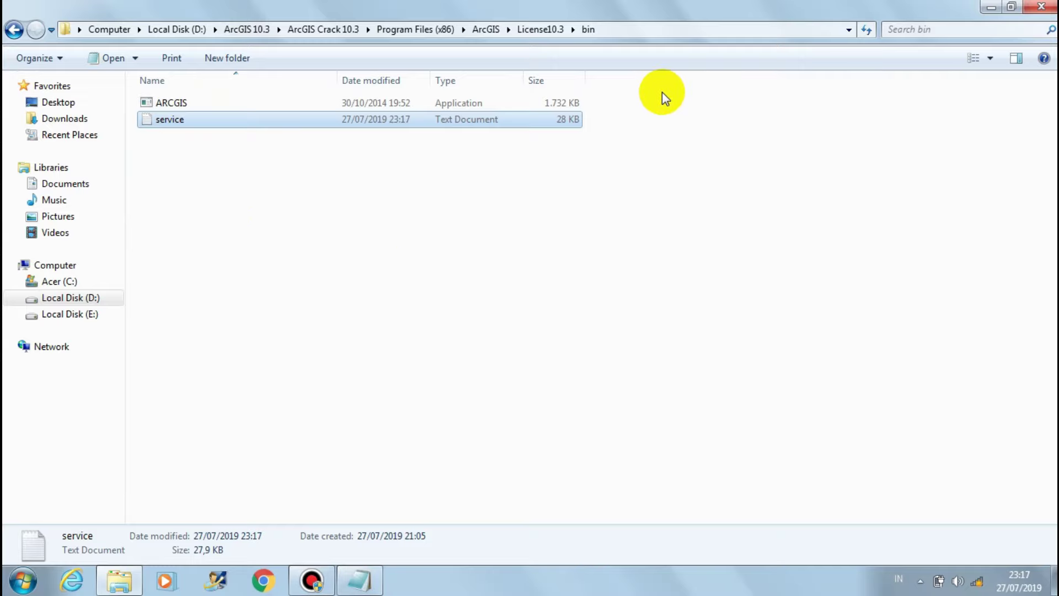
Copy both the ARCGIS application and the service text file from this License10.3\bin folder.
left_click_drag(636, 107, 252, 103)
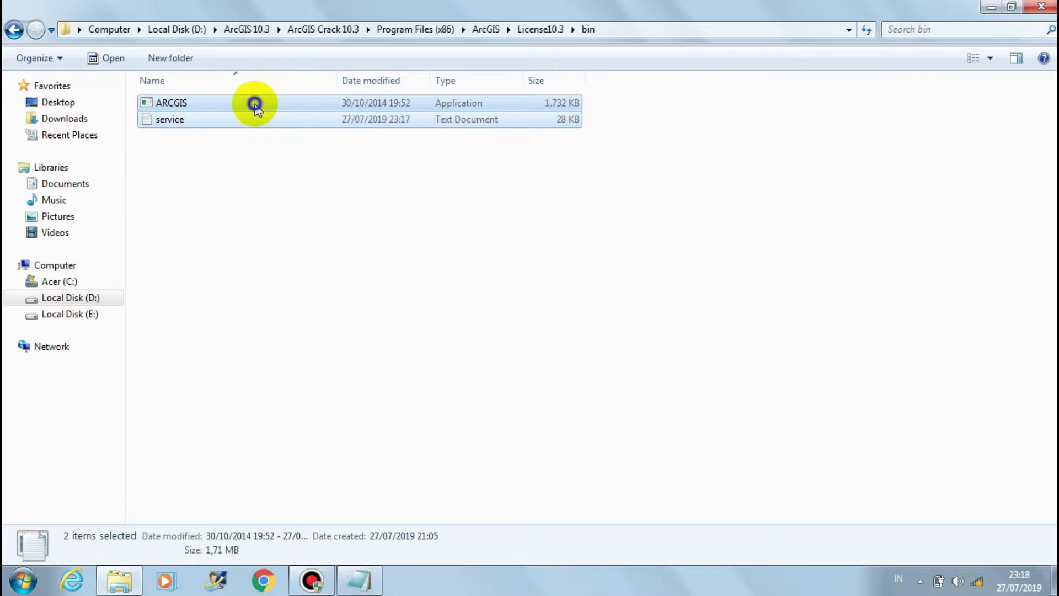
right_click(253, 103)
left_click(323, 199)
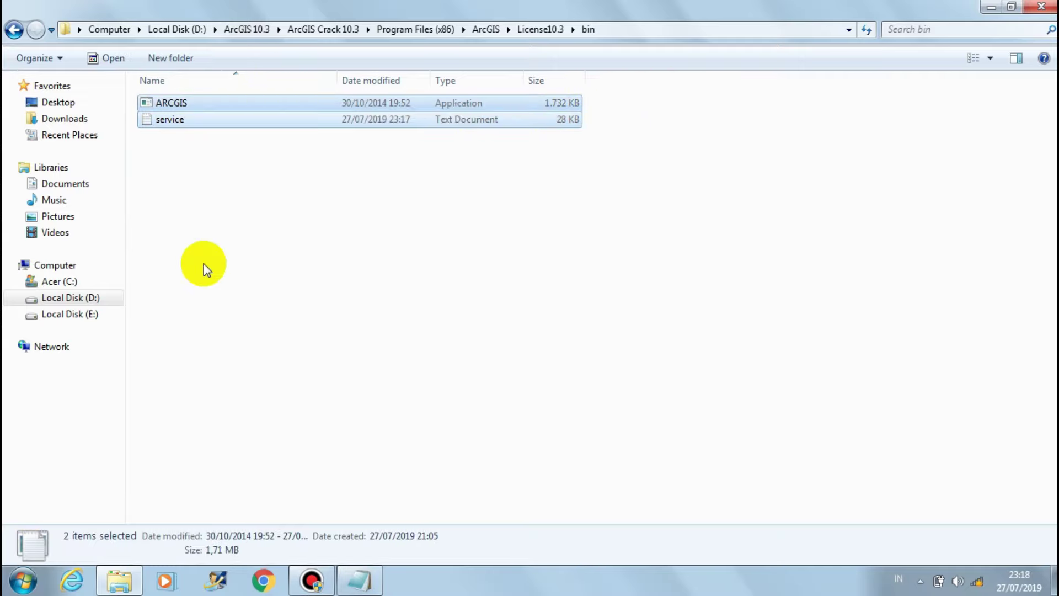
Paste the copied files into C:\Program Files (x86)\ArcGIS\License10.3\bin, replacing the existing ones and granting administrator permission.
left_click(64, 282)
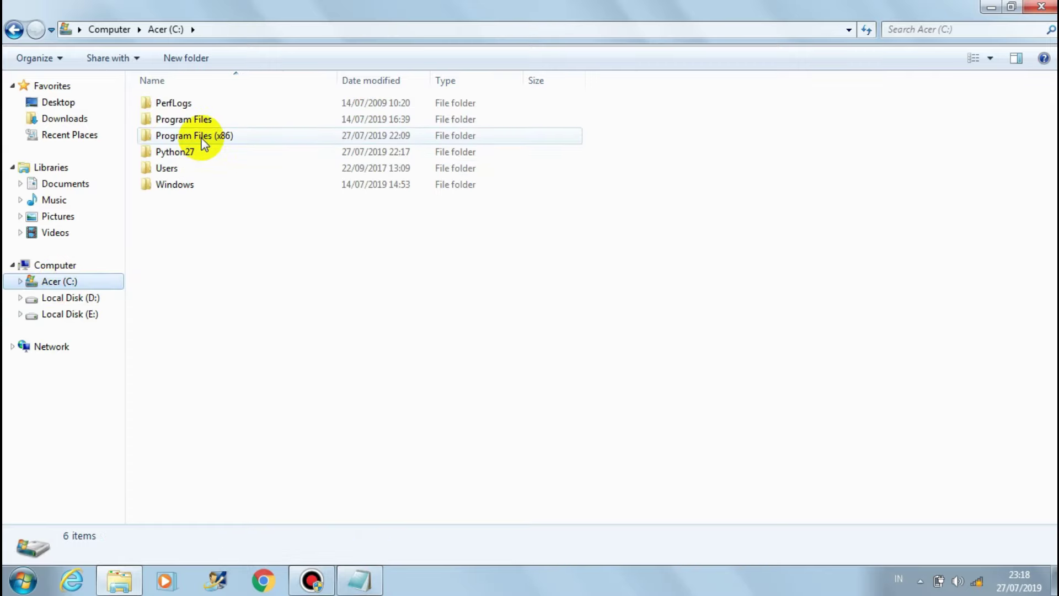
double_click(203, 141)
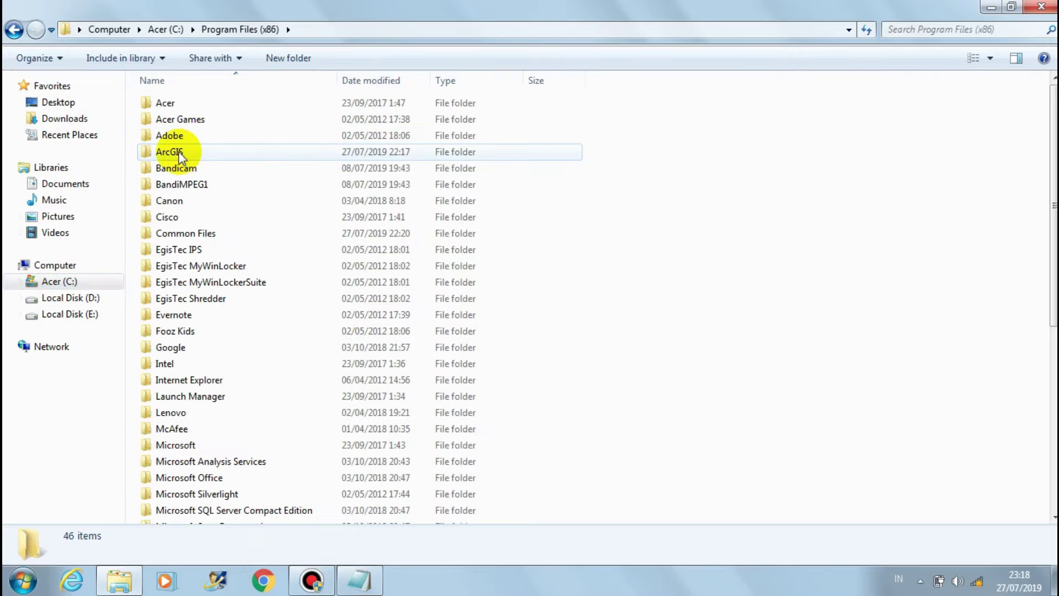
double_click(179, 153)
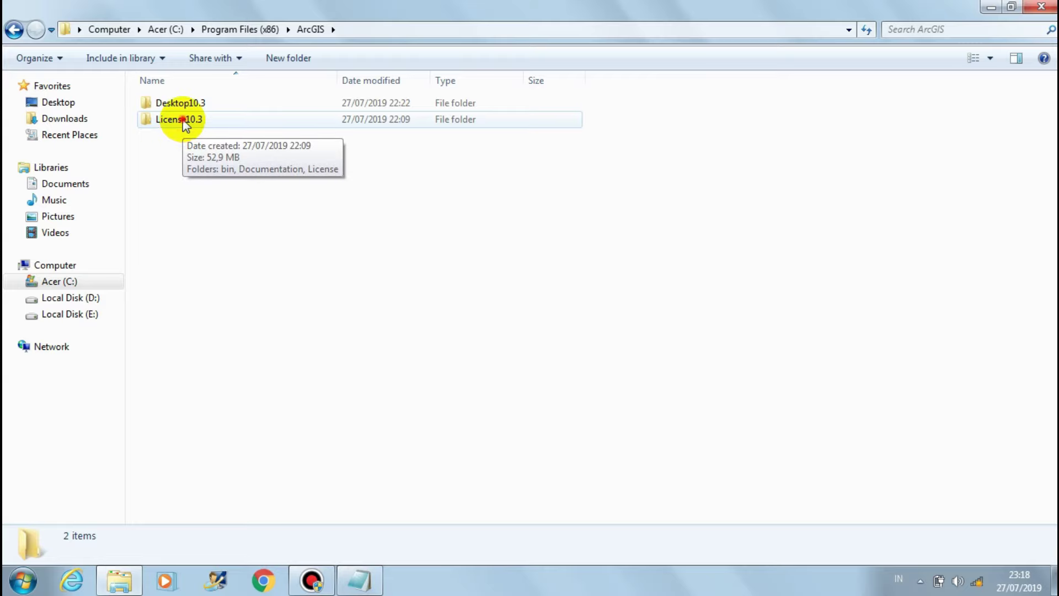
double_click(183, 121)
double_click(208, 103)
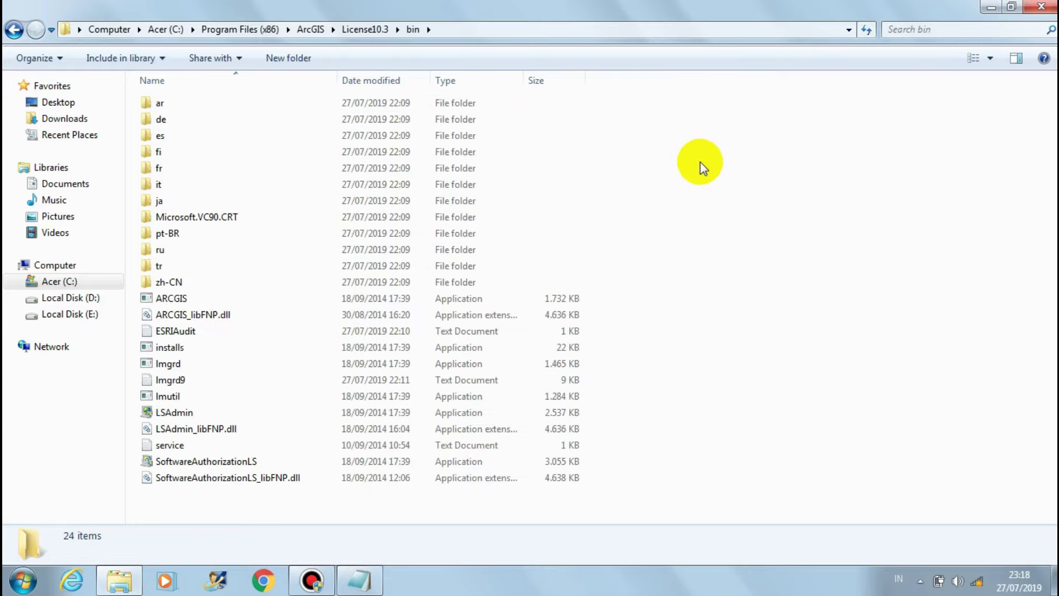
right_click(724, 148)
left_click(769, 250)
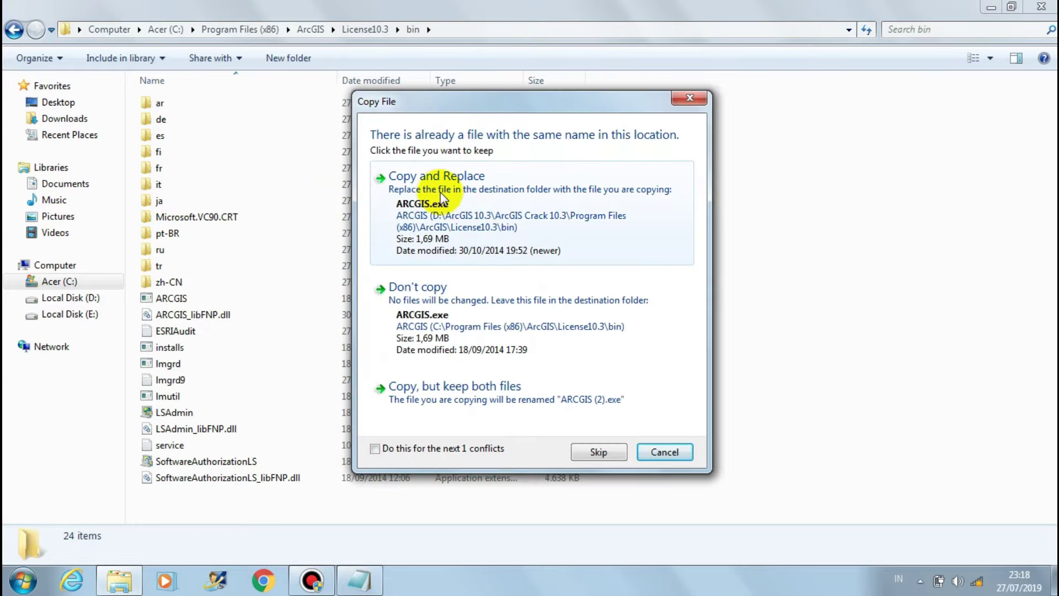
left_click(439, 189)
left_click(515, 199)
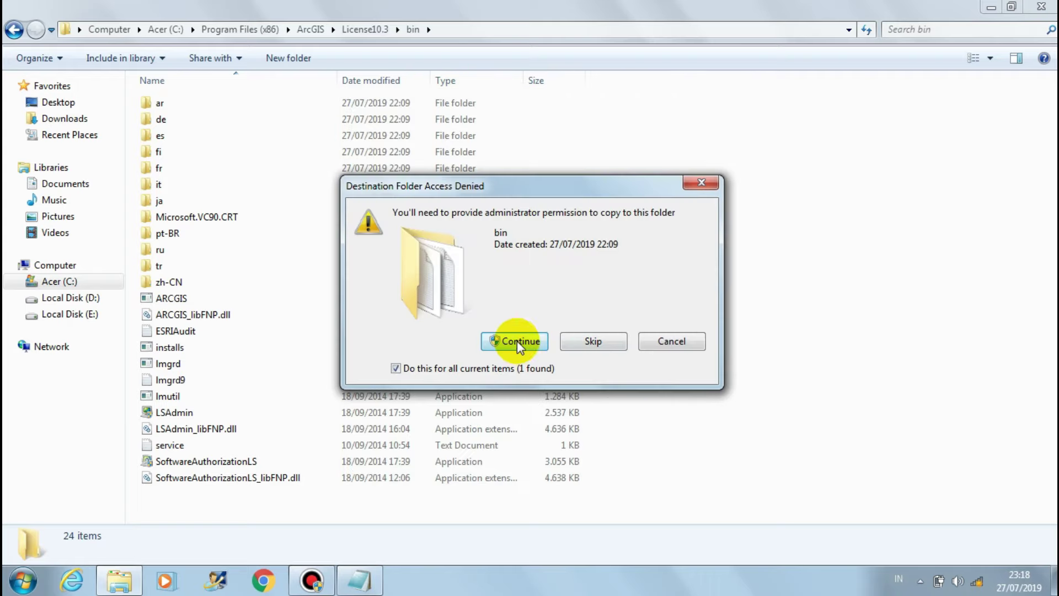
left_click(515, 341)
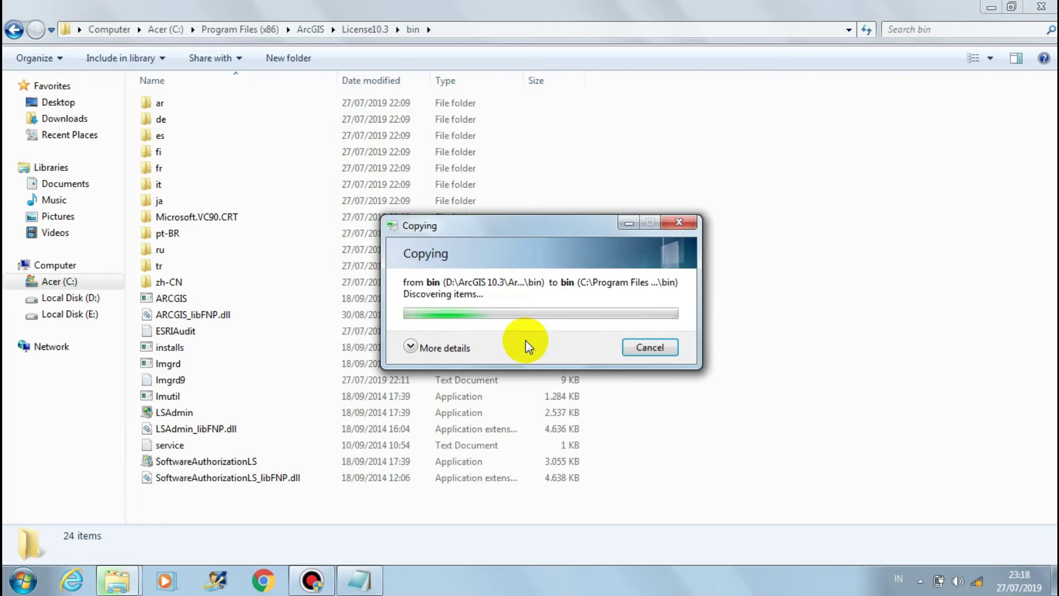
Copy AfCore.dll from Program Files (x86)\ArcGIS\Desktop10.3\bin inside the ArcGIS Crack 10.3 folder.
left_click(14, 30)
left_click(14, 30)
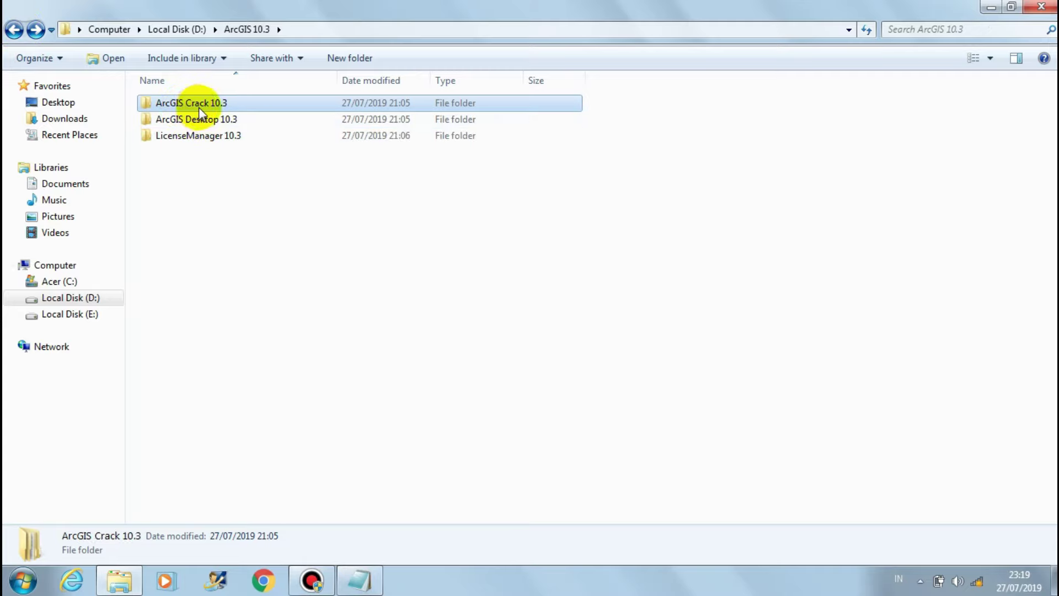
double_click(222, 104)
double_click(222, 104)
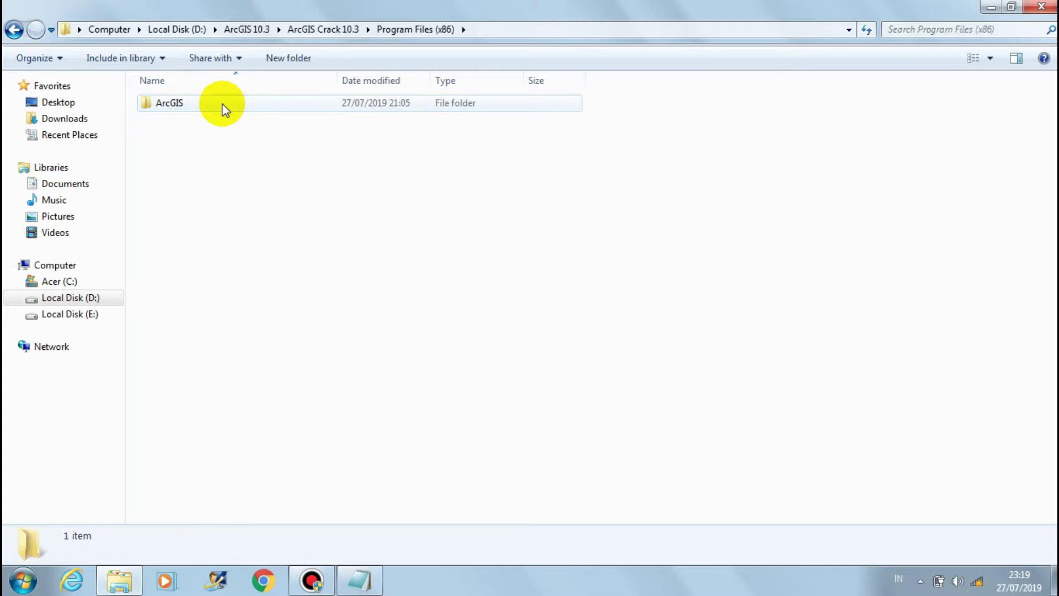
double_click(223, 105)
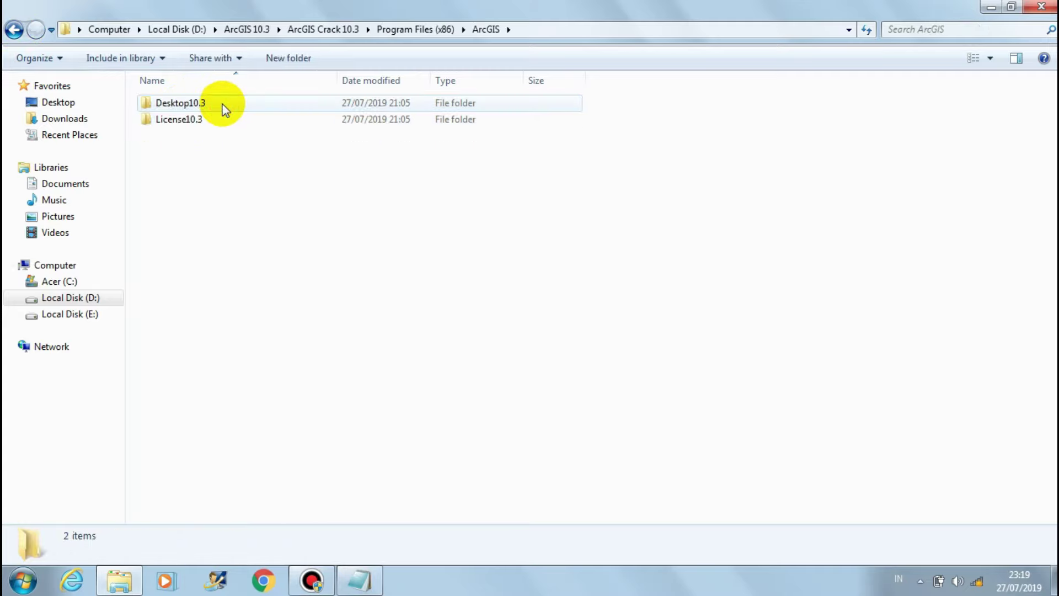
double_click(180, 105)
double_click(184, 105)
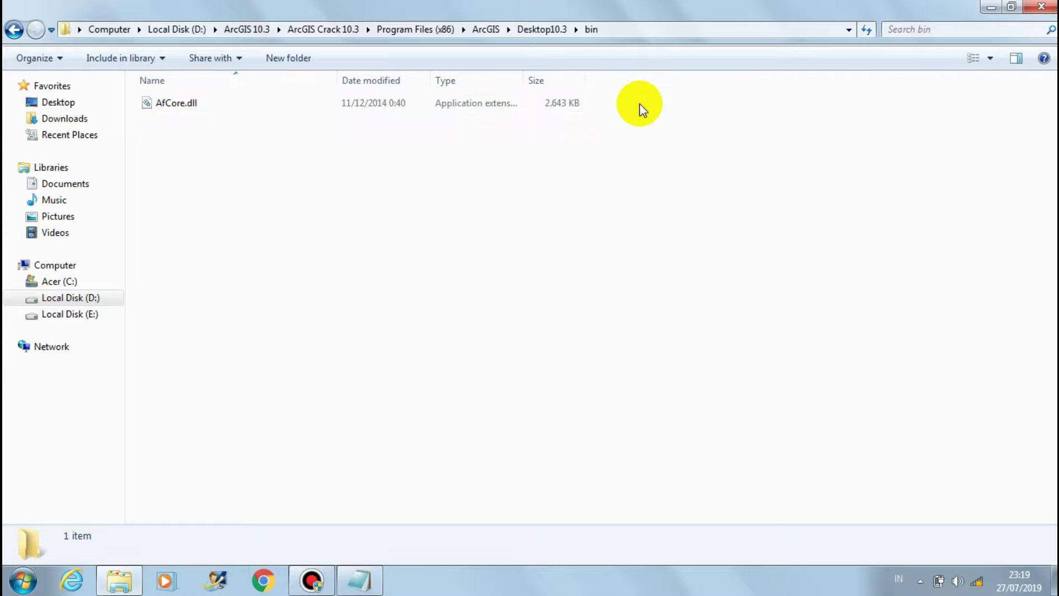
right_click(355, 102)
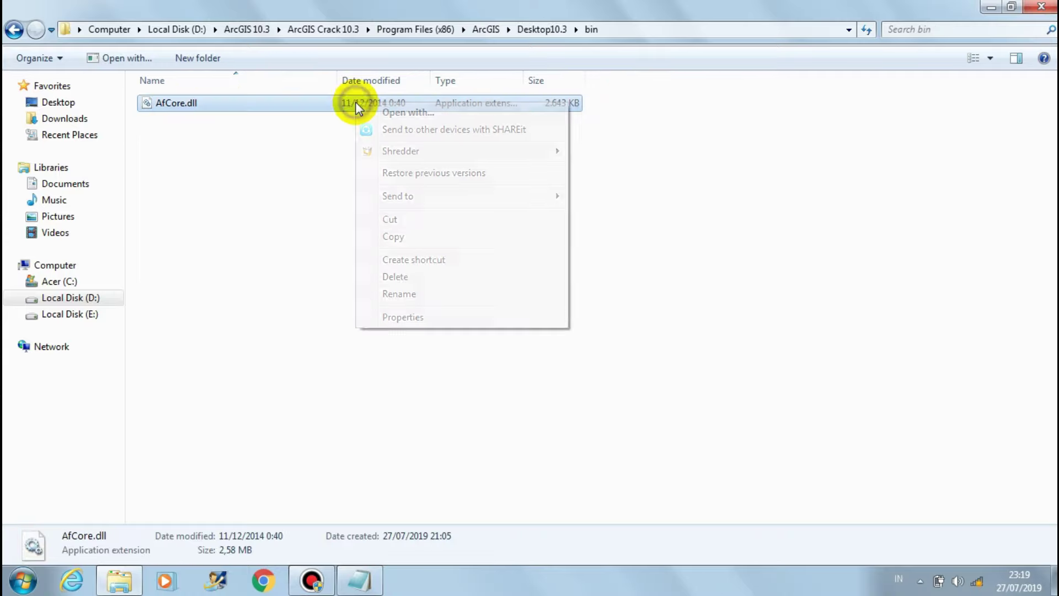
left_click(412, 241)
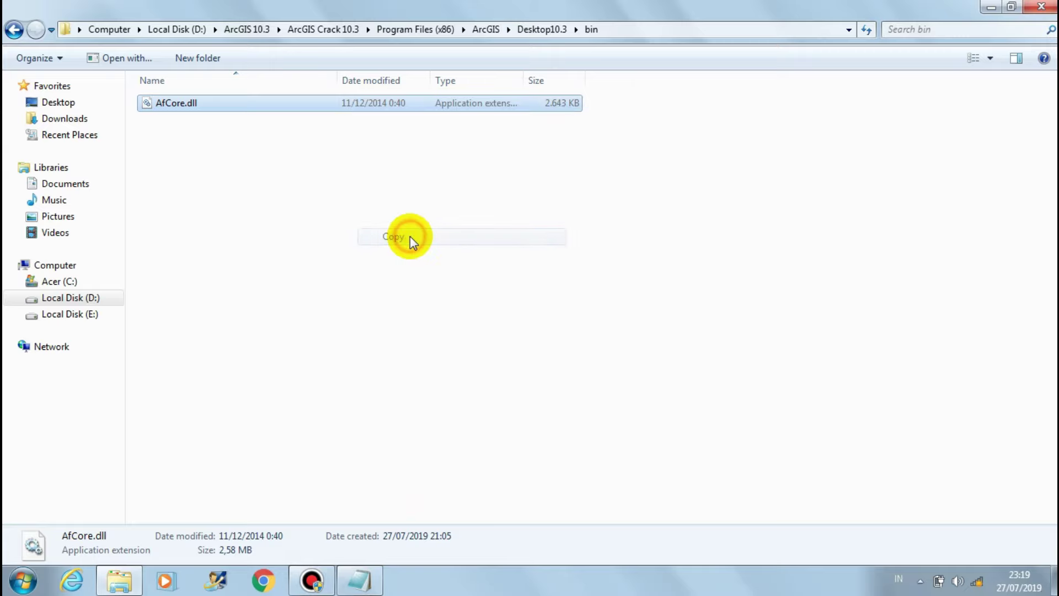
Paste AfCore.dll into C:\Program Files (x86)\ArcGIS\Desktop10.3\bin, replacing the existing file with administrator permission, and close the folder window.
left_click(98, 282)
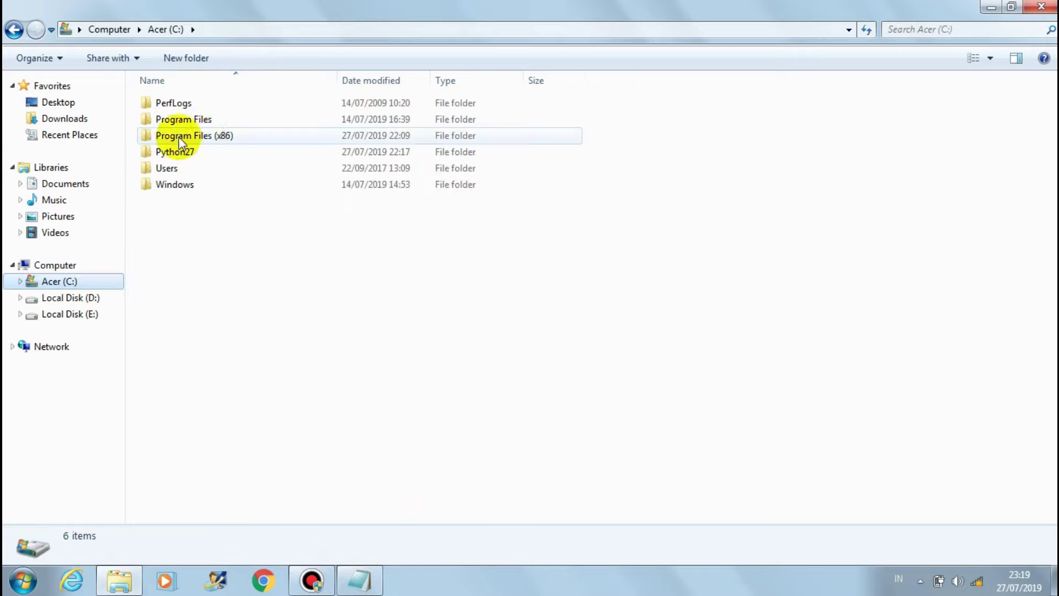
double_click(200, 136)
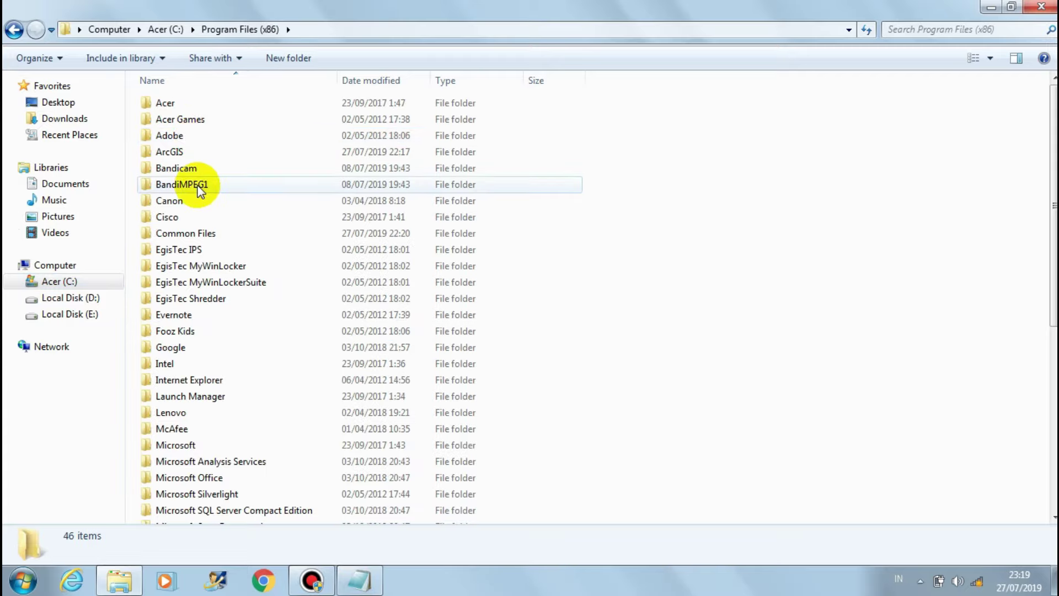
double_click(201, 155)
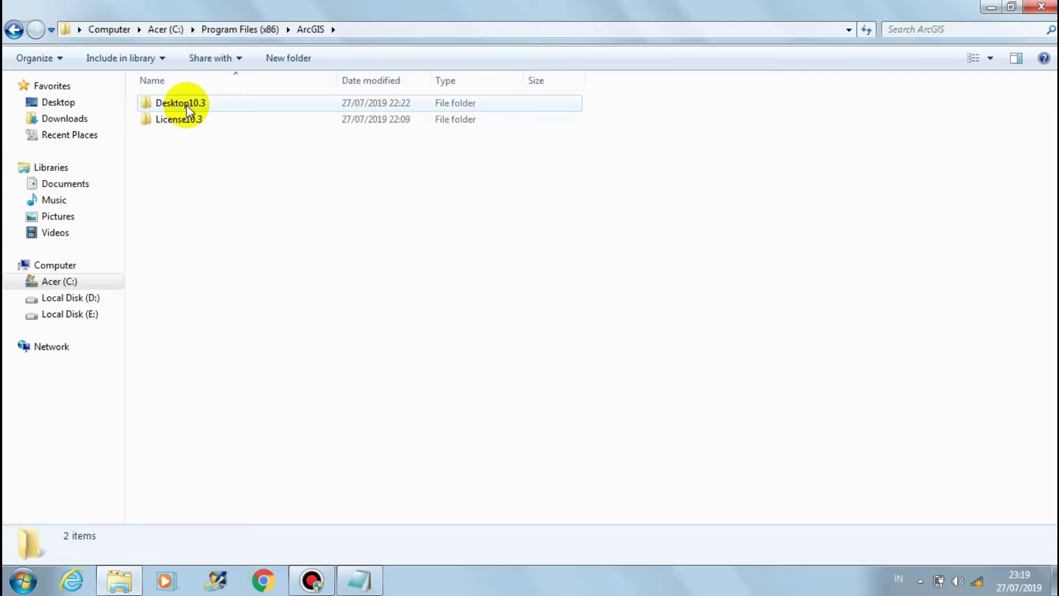
double_click(186, 104)
double_click(207, 157)
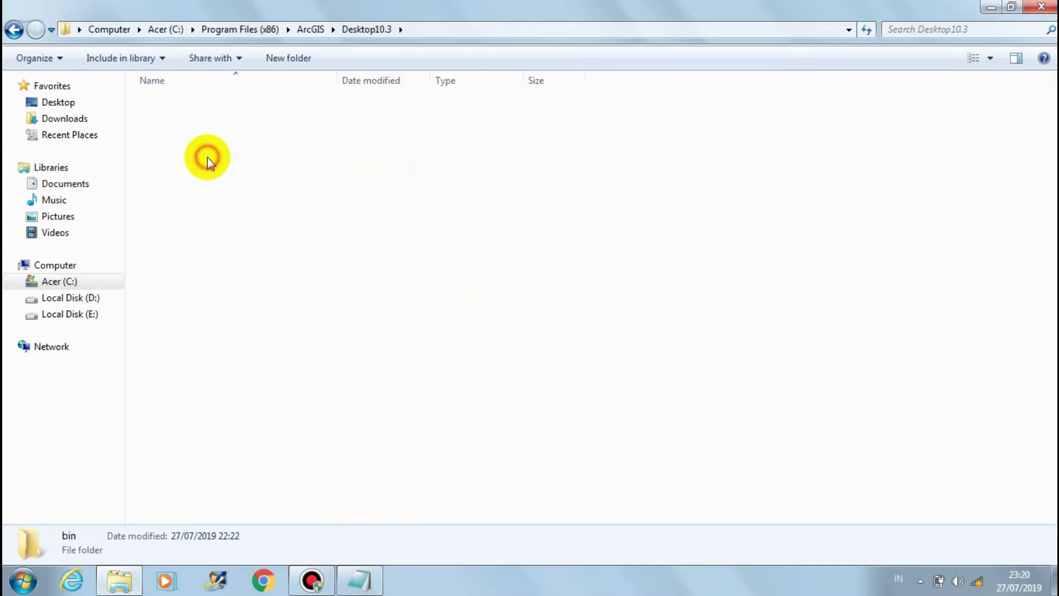
right_click(598, 138)
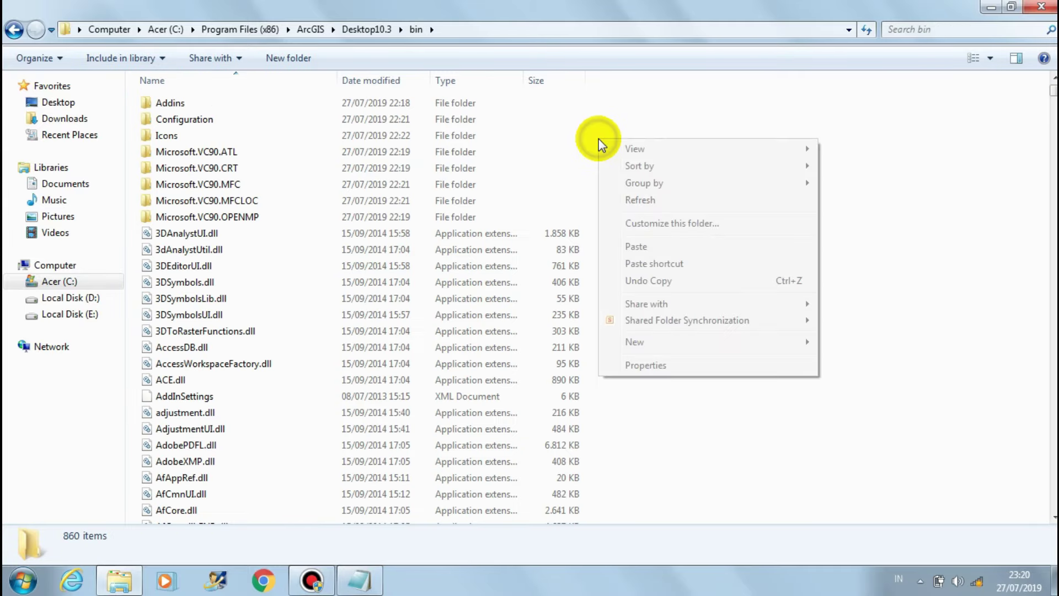
left_click(646, 243)
left_click(499, 199)
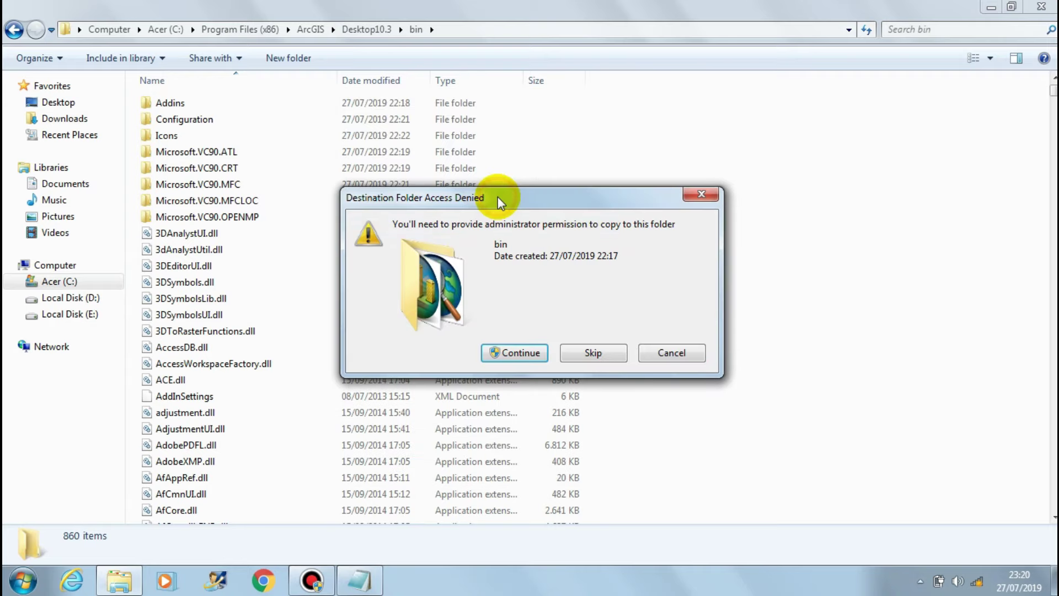
left_click(526, 352)
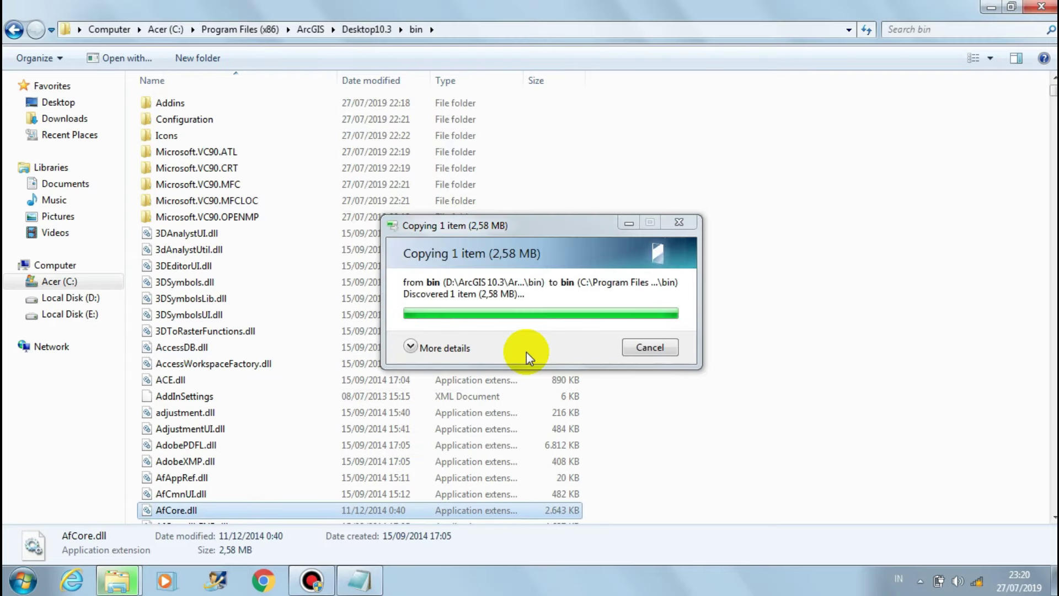
left_click(1039, 7)
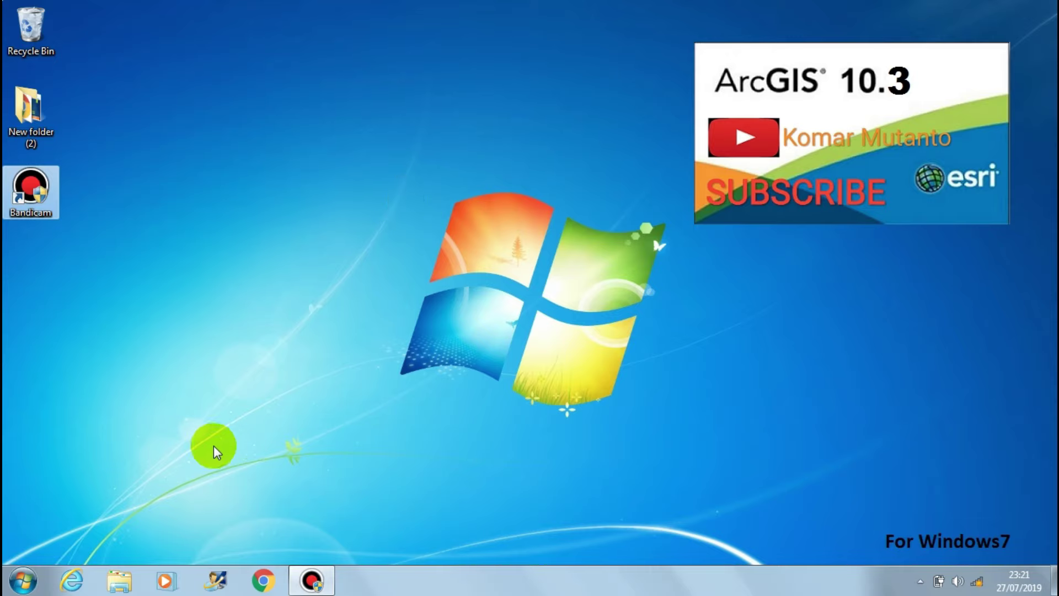
Open License Server Administrator and show its Start/Stop License Service page.
left_click(14, 585)
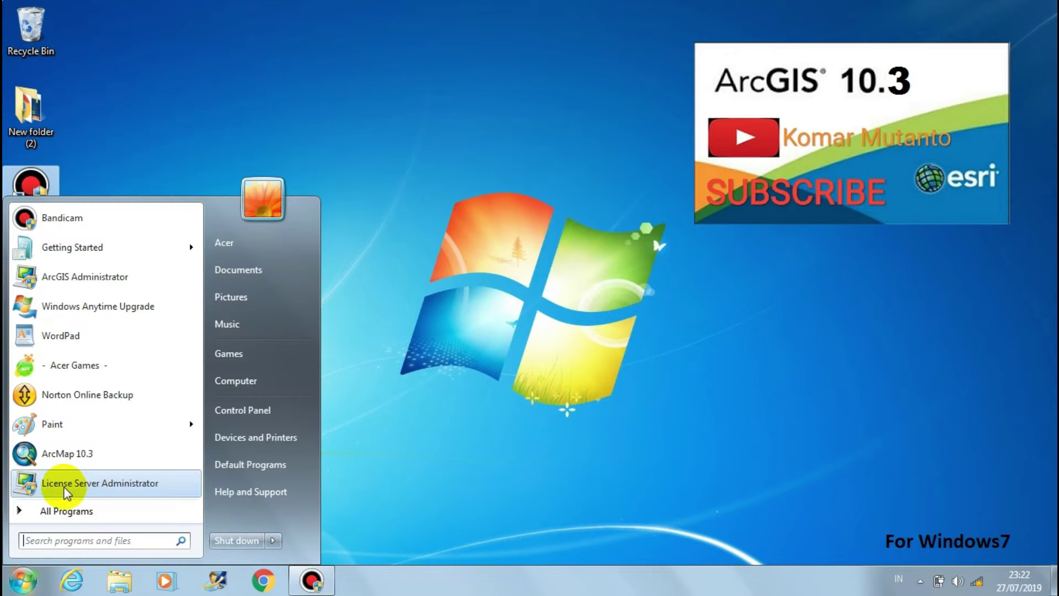
left_click(124, 483)
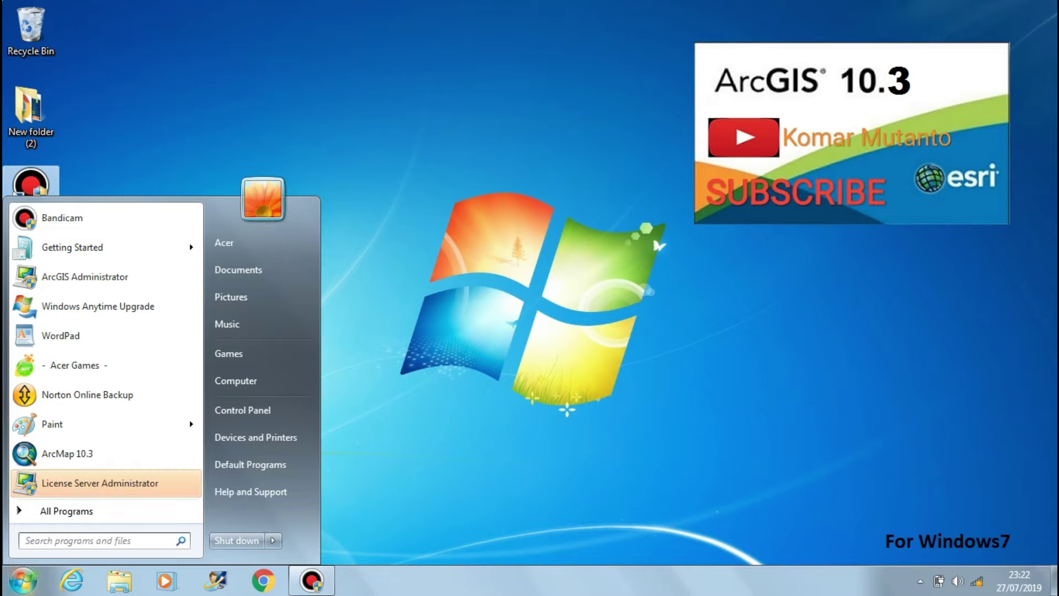
left_click(326, 131)
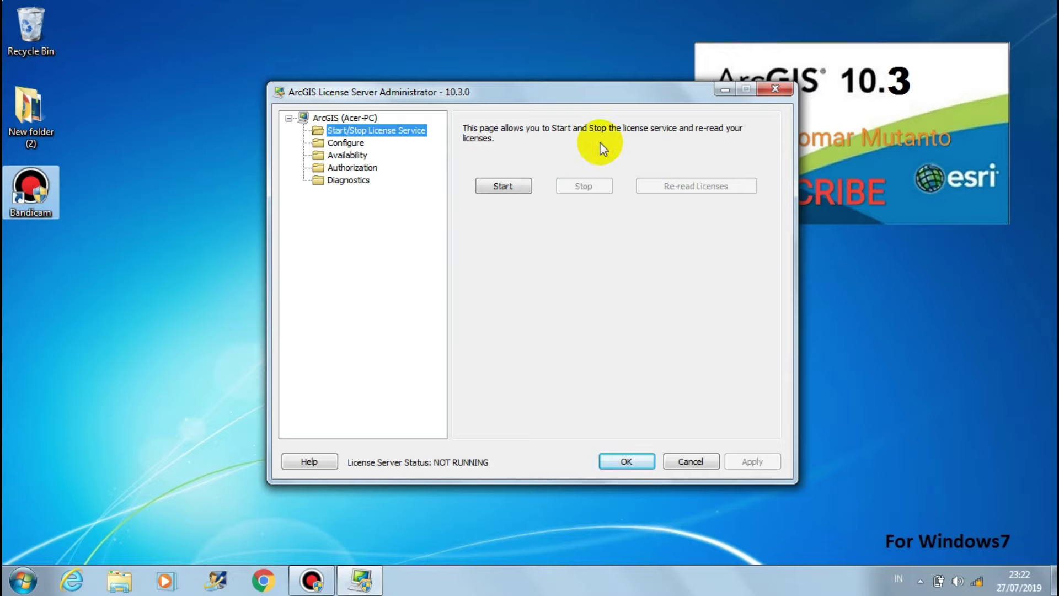
Start the license service and close License Server Administrator, accepting the settings.
left_click(502, 190)
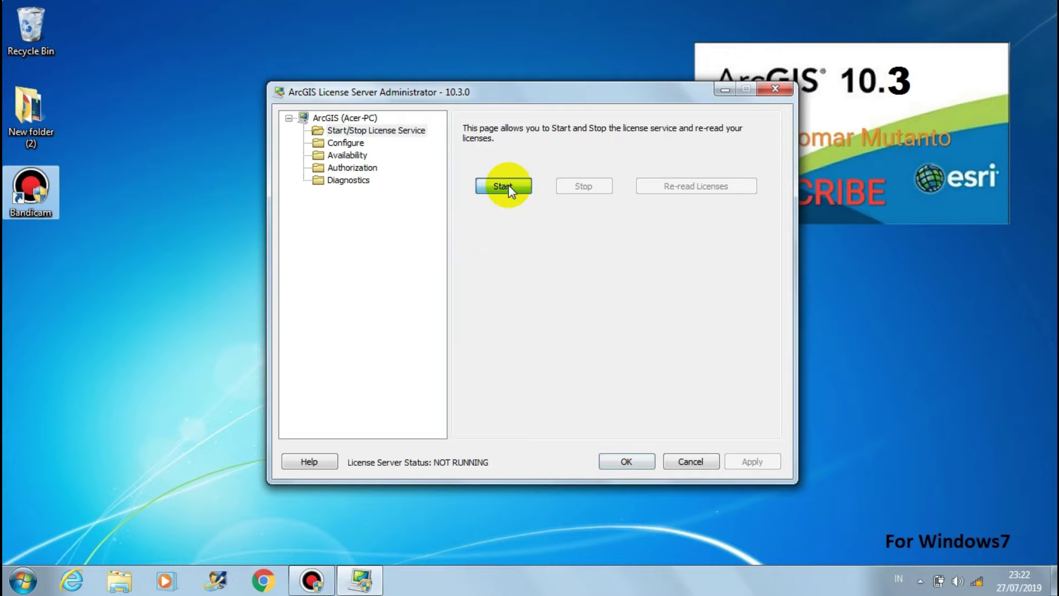
left_click(621, 462)
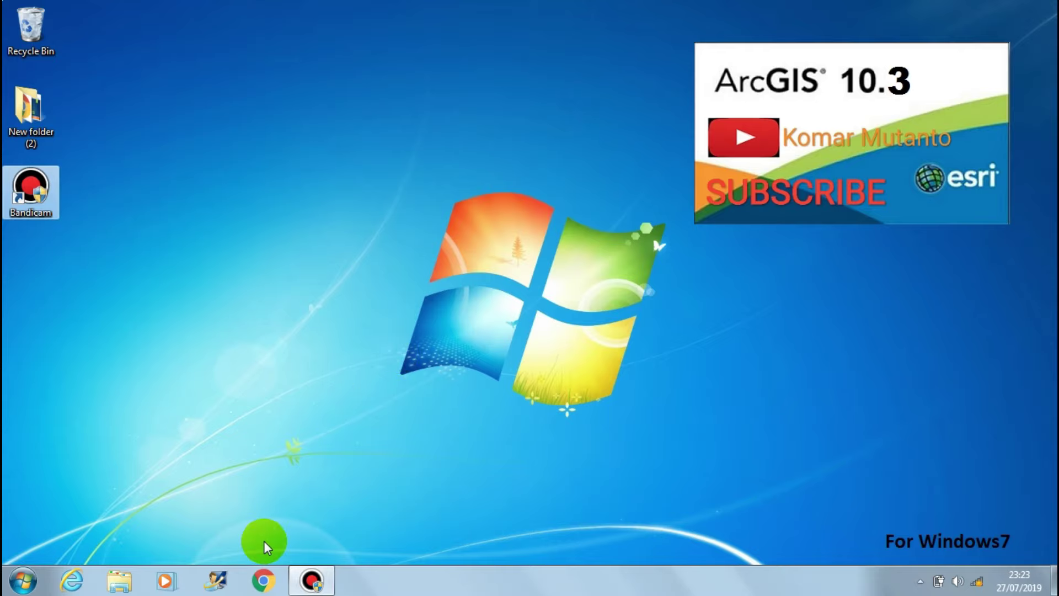
Find and open ArcGIS Administrator through a search for "arc" and show its Desktop product and license manager settings.
left_click(30, 585)
type("ar")
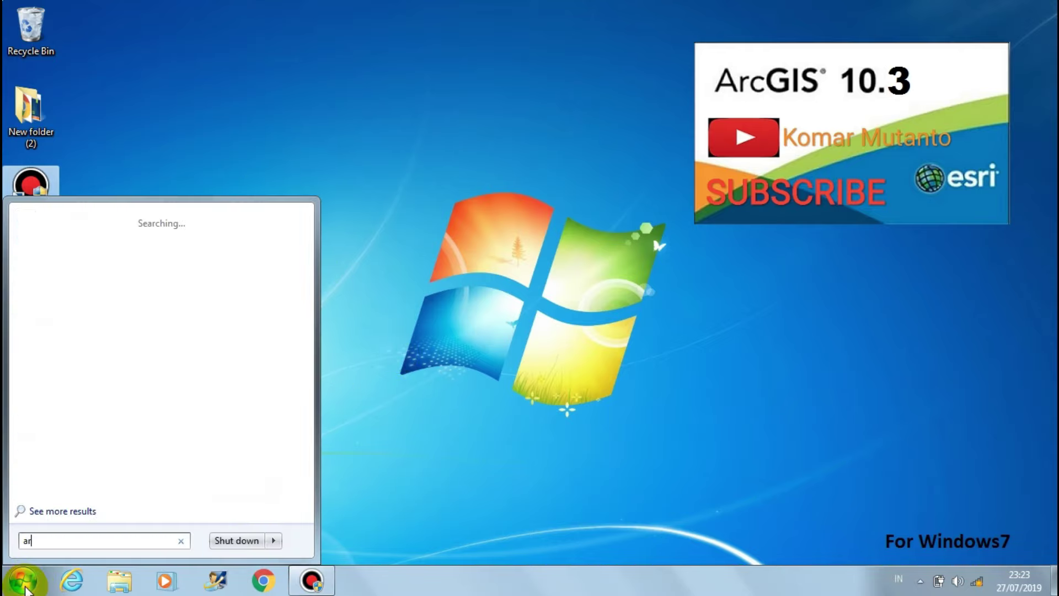
type("c")
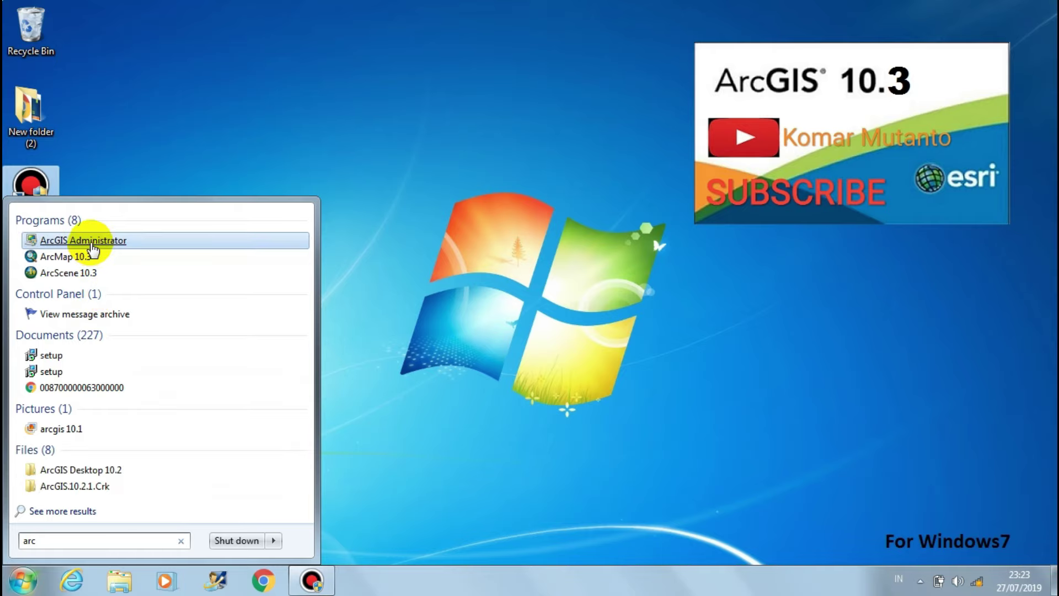
left_click(92, 246)
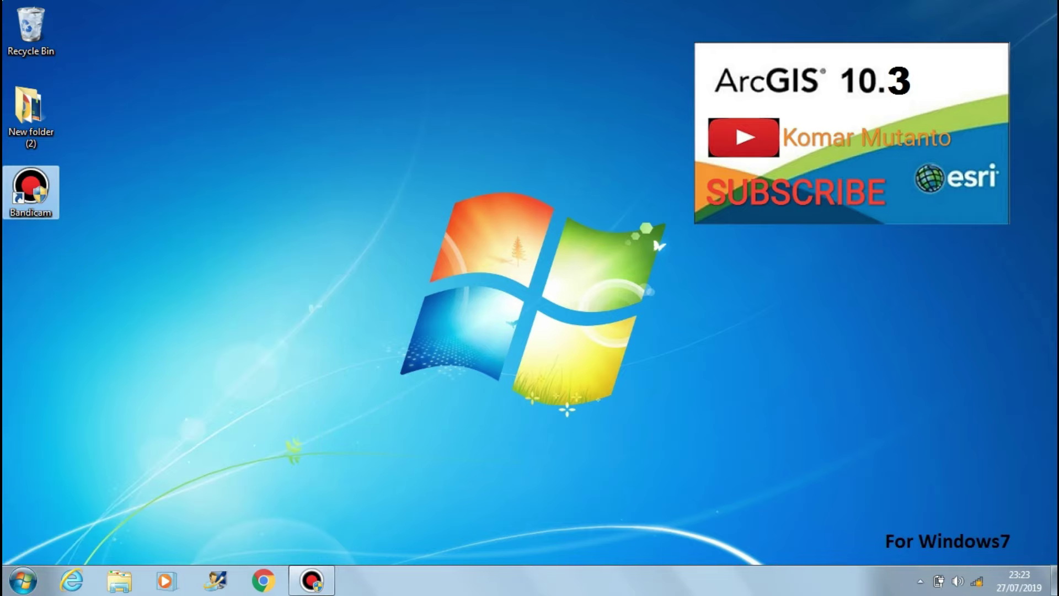
left_click(341, 134)
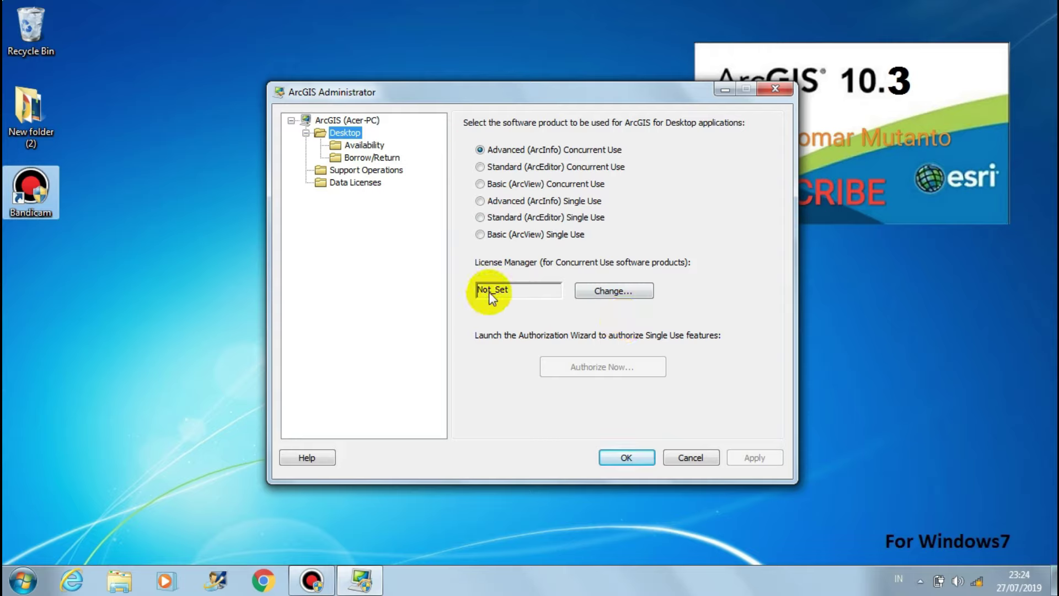
left_click(613, 299)
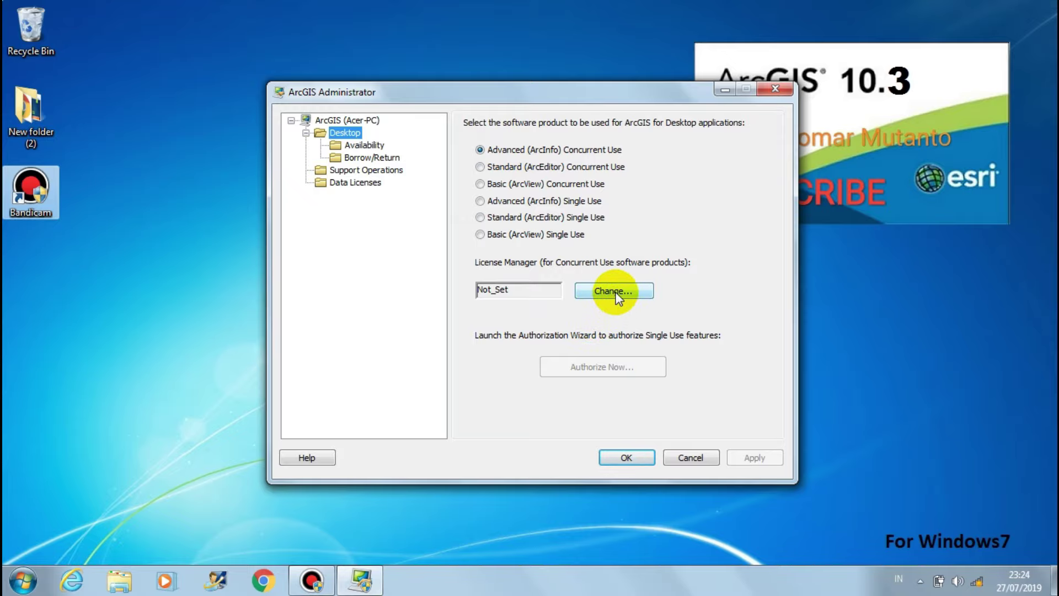
Open the Windows system properties of this computer and bring up the Computer Name/Domain Changes dialog.
left_click(116, 582)
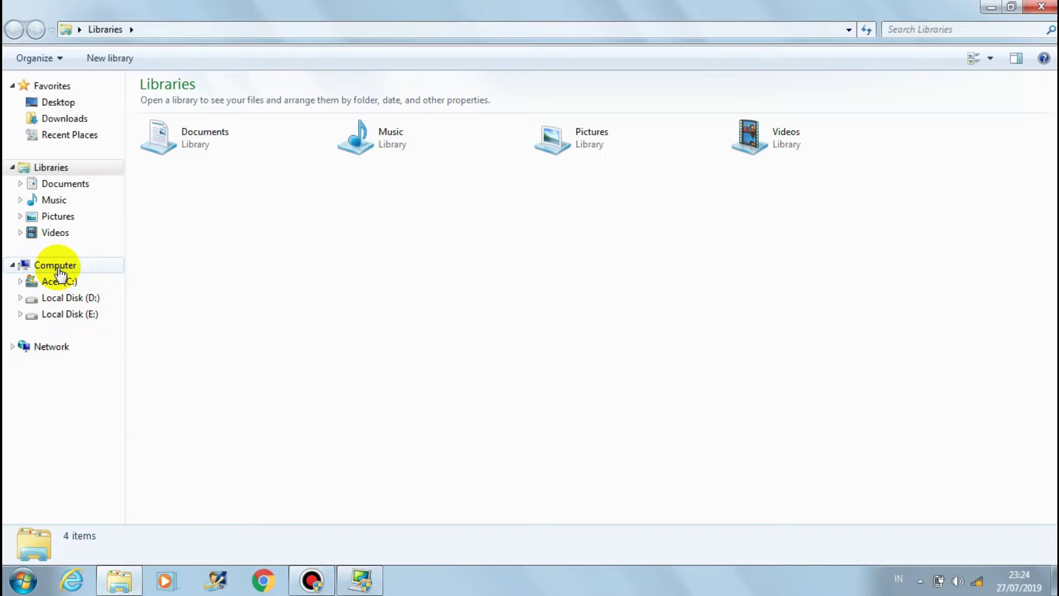
right_click(57, 268)
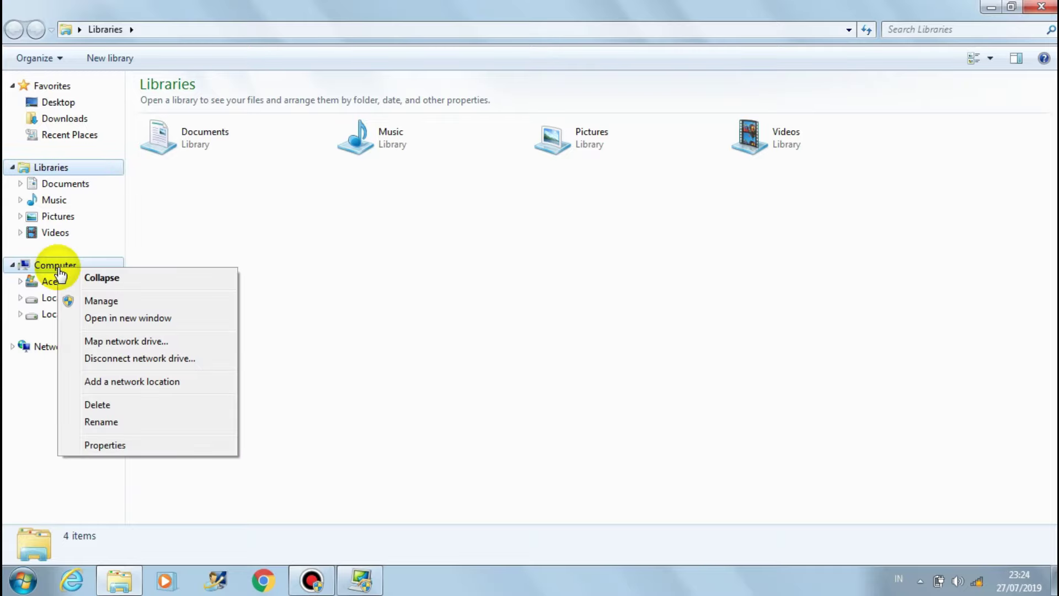
left_click(128, 447)
scroll(940, 402, "down", 1)
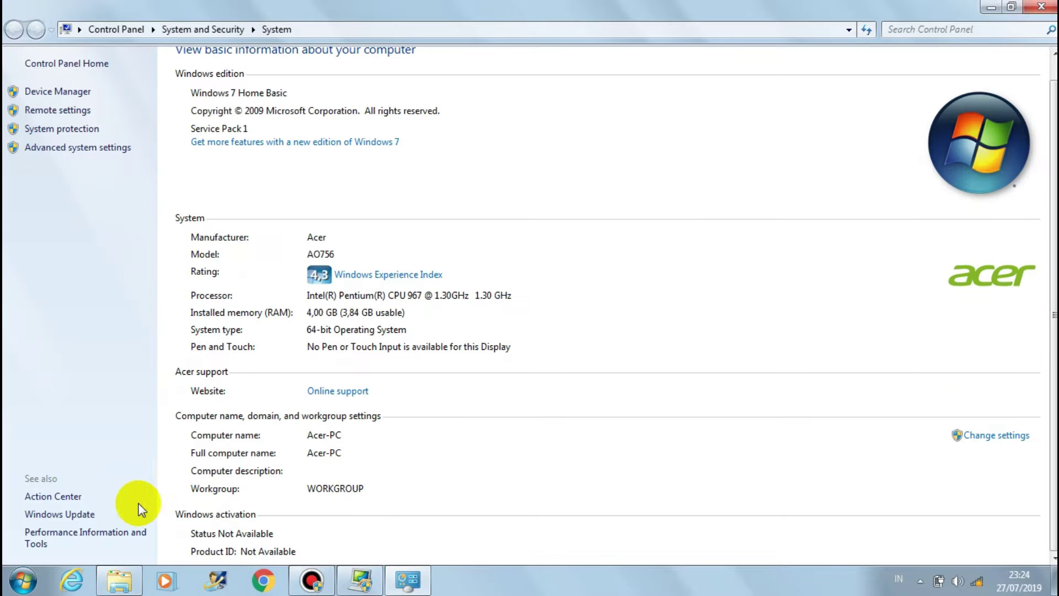
left_click(996, 436)
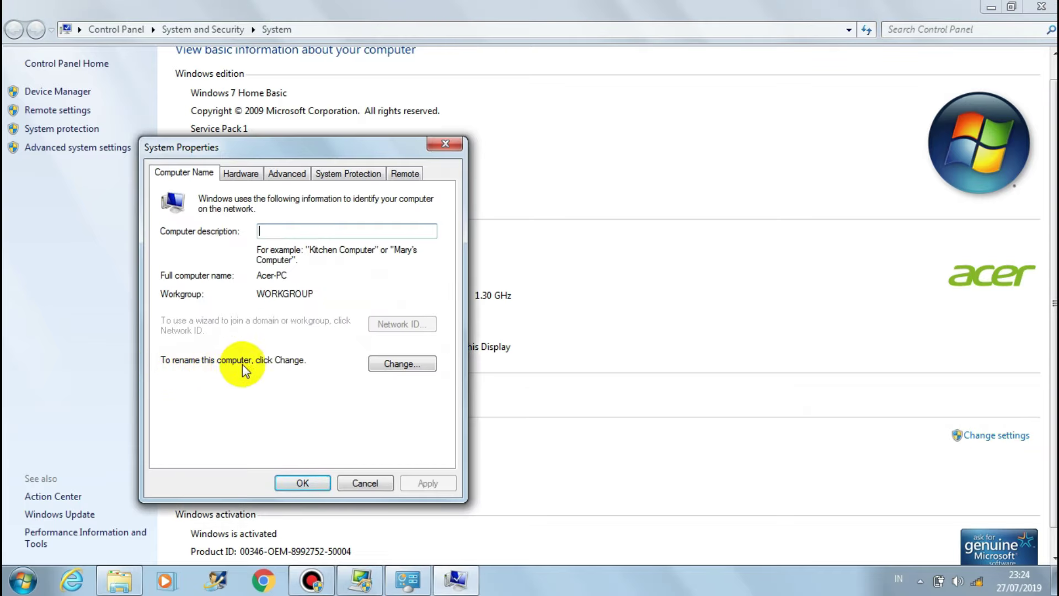
left_click(402, 363)
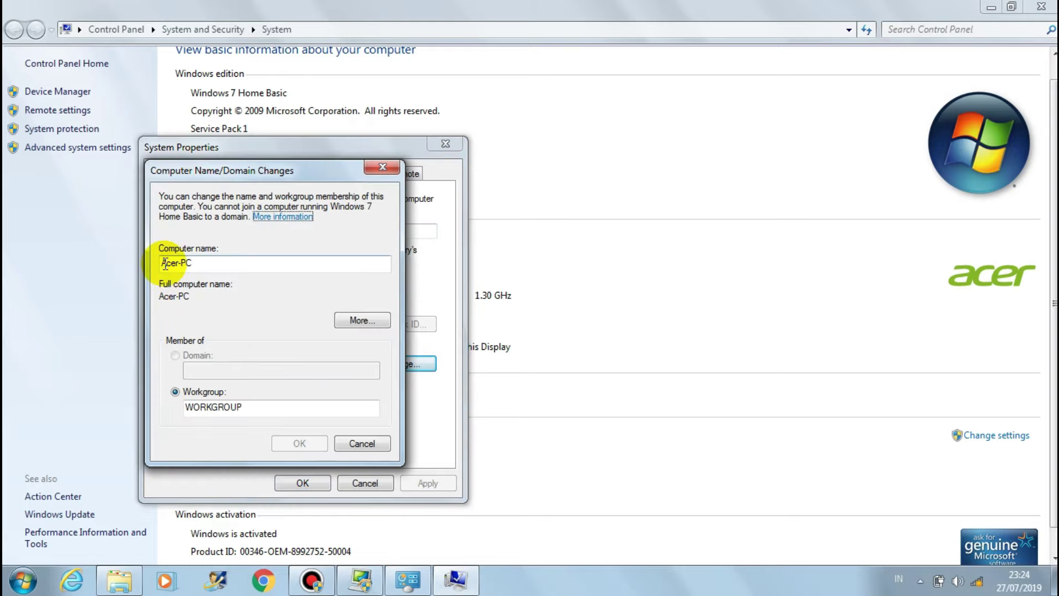
Copy the full computer name without changing it, and close the system dialogs and folder windows.
double_click(163, 265)
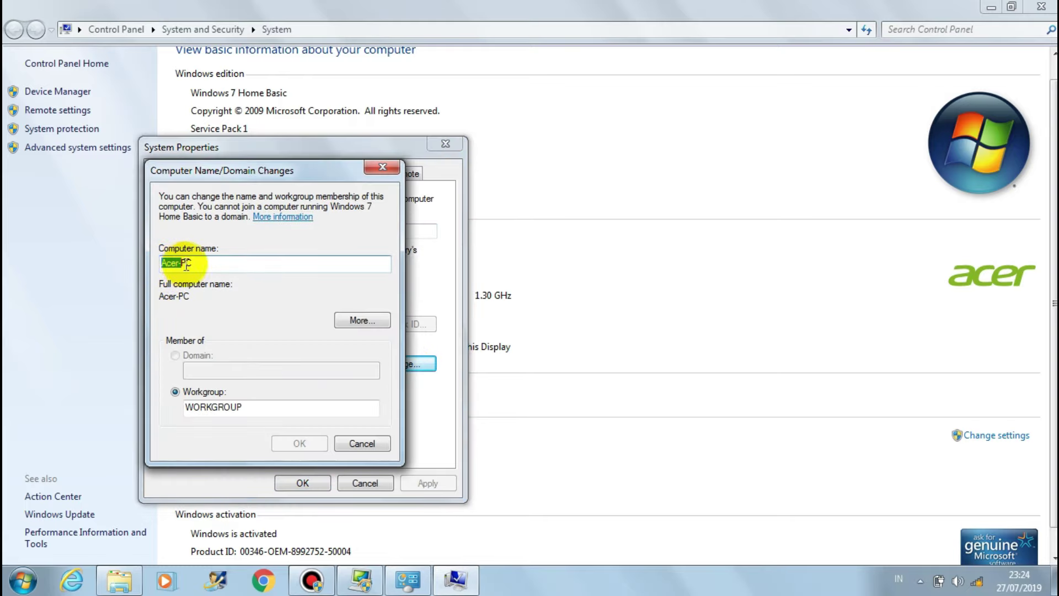
right_click(183, 266)
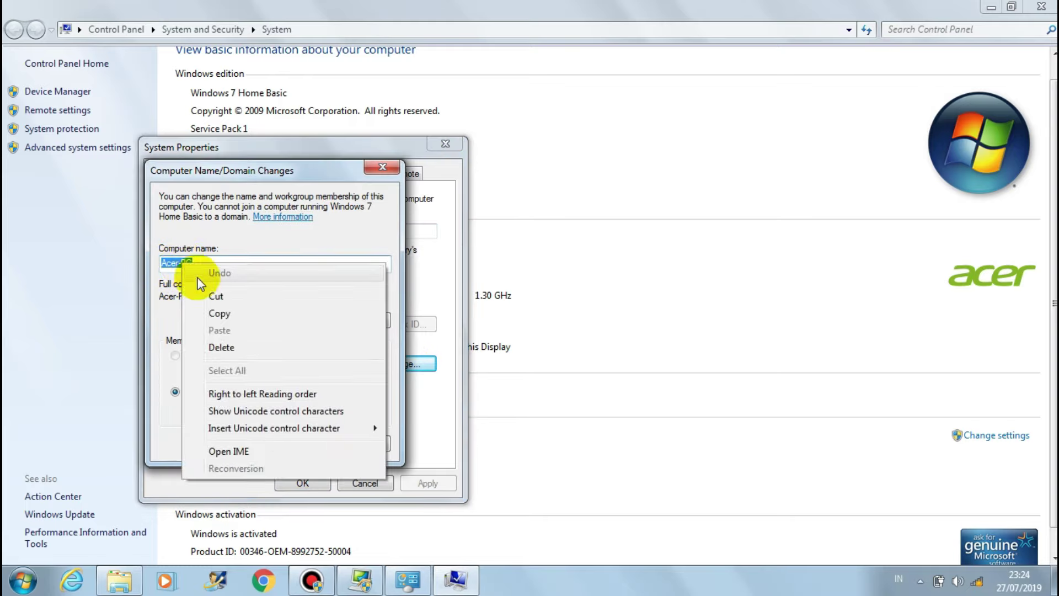
left_click(225, 313)
left_click(383, 166)
left_click(446, 143)
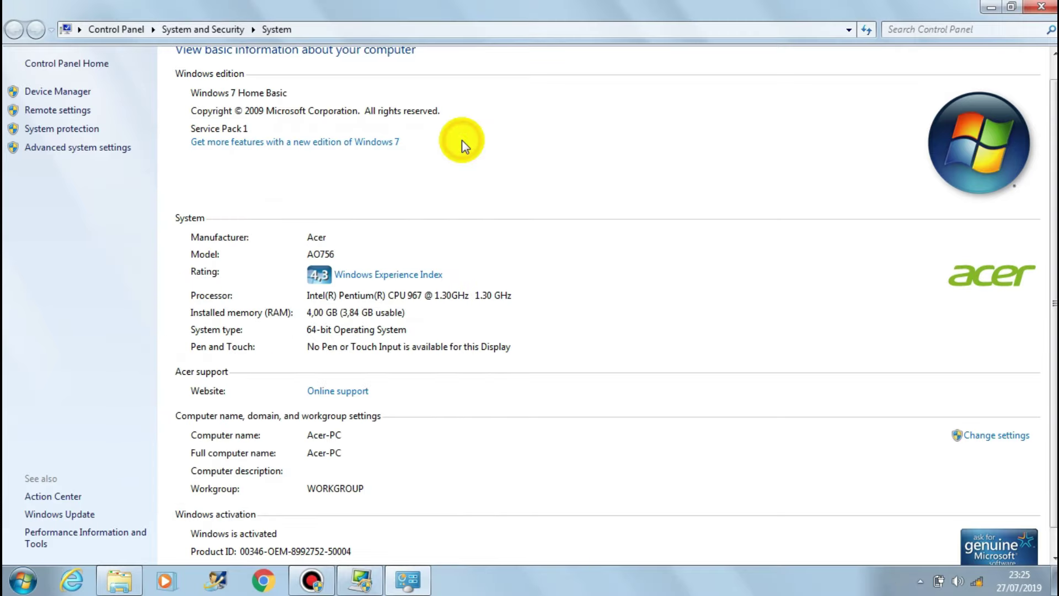
left_click(1041, 6)
left_click(1042, 7)
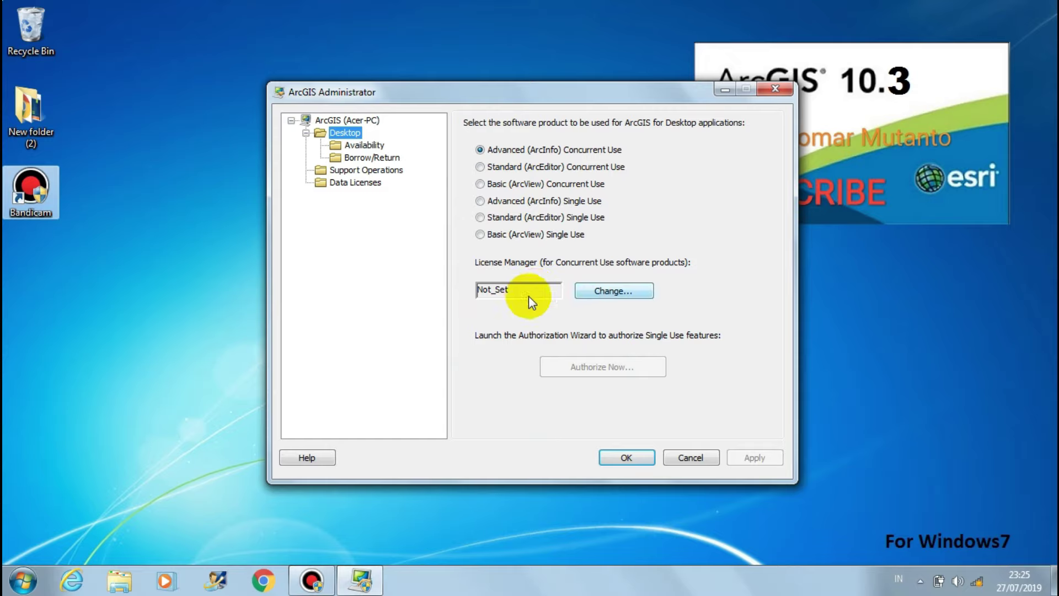
Set the License Manager for Concurrent Use products to Acer-PC by pasting the copied name, apply it and close ArcGIS Administrator.
left_click(615, 293)
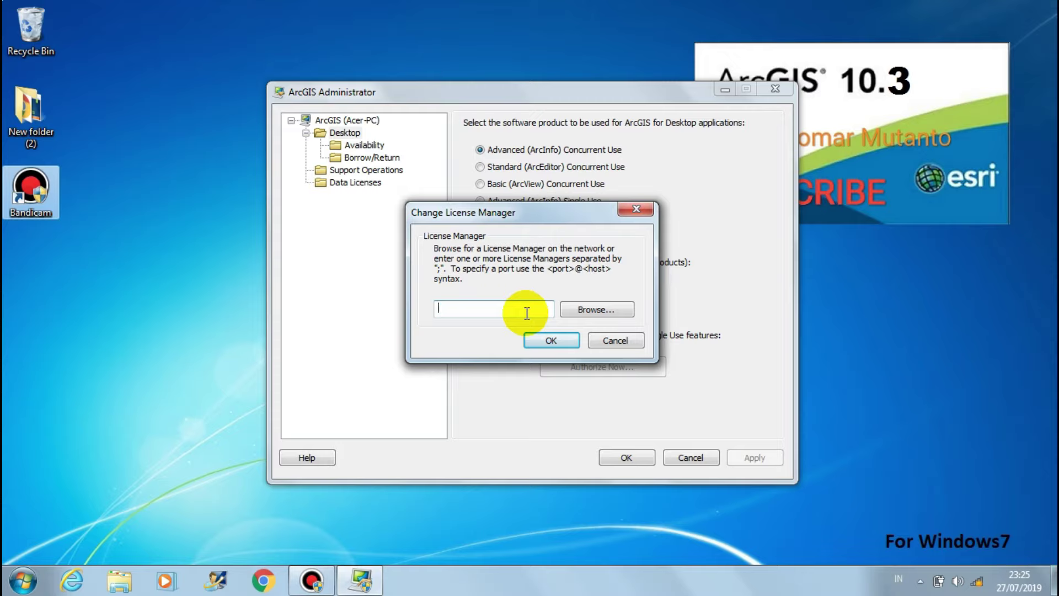
right_click(442, 307)
left_click(485, 378)
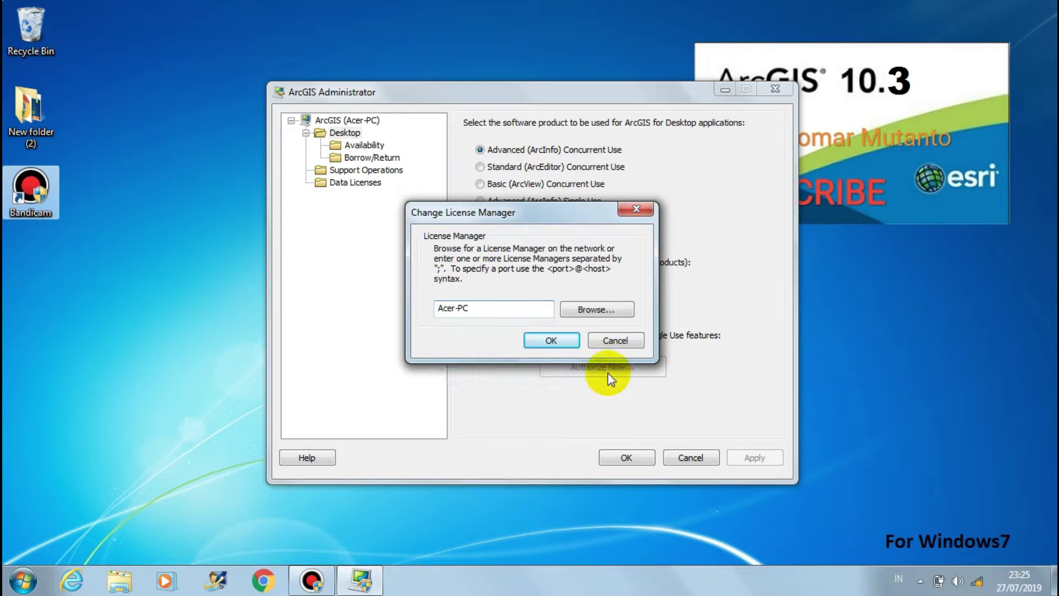
left_click(551, 340)
left_click(757, 459)
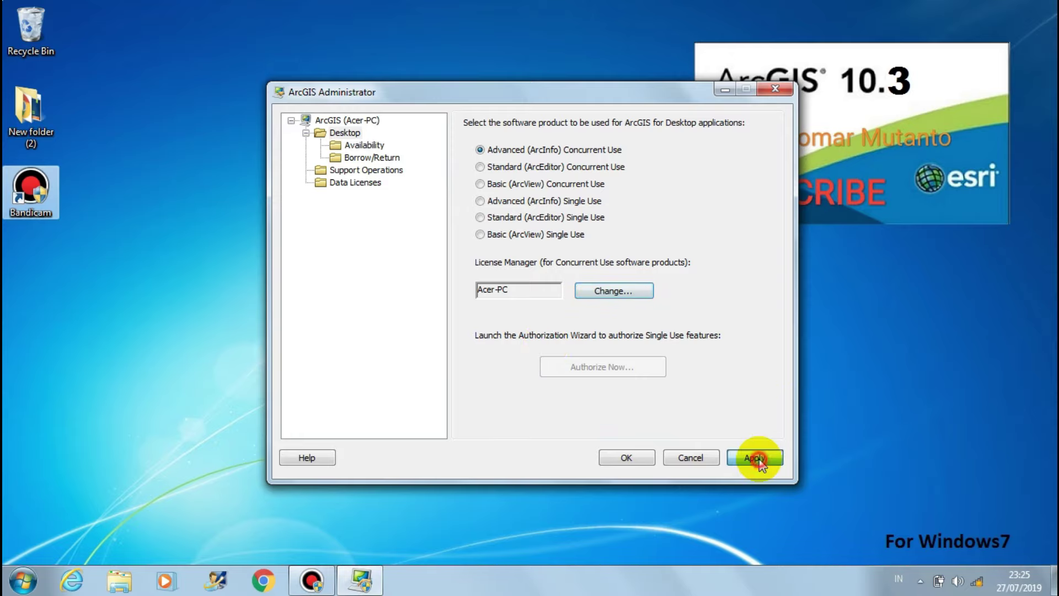
left_click(628, 459)
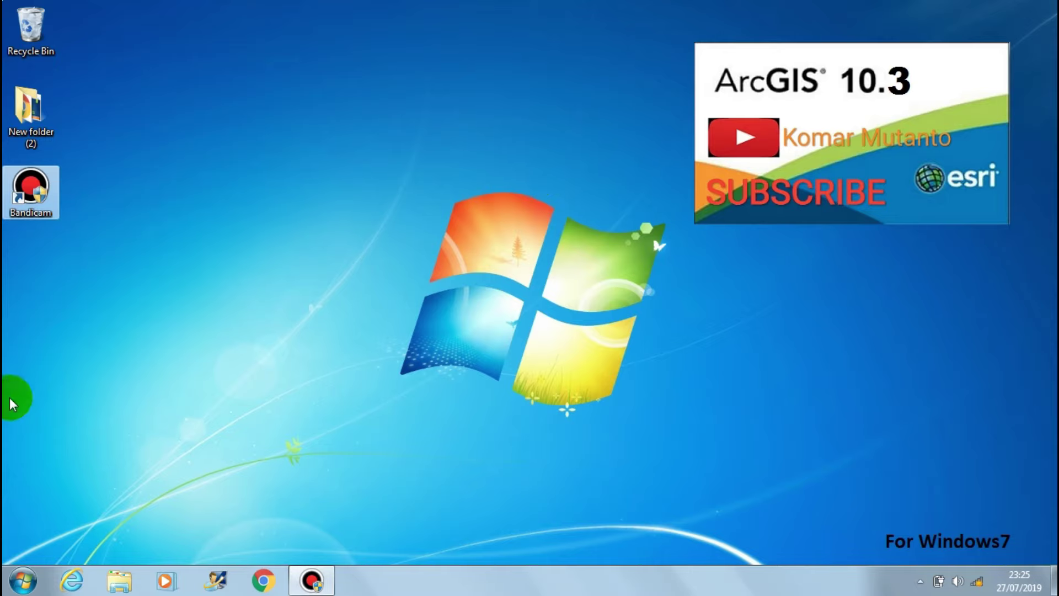
Launch ArcMap 10.3 and dismiss its Getting Started dialog to reach the untitled map.
left_click(23, 580)
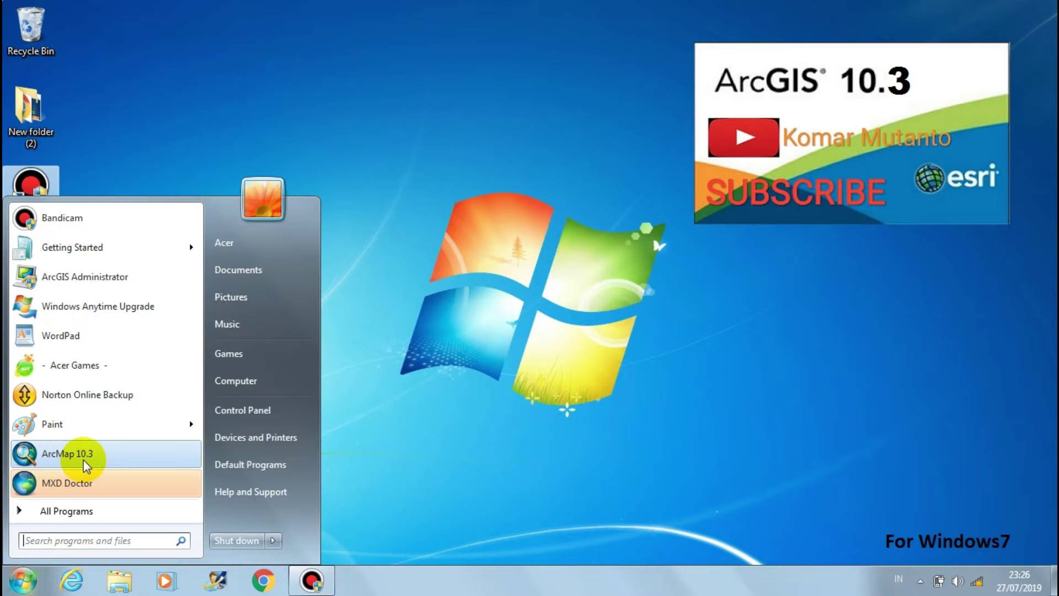
left_click(67, 453)
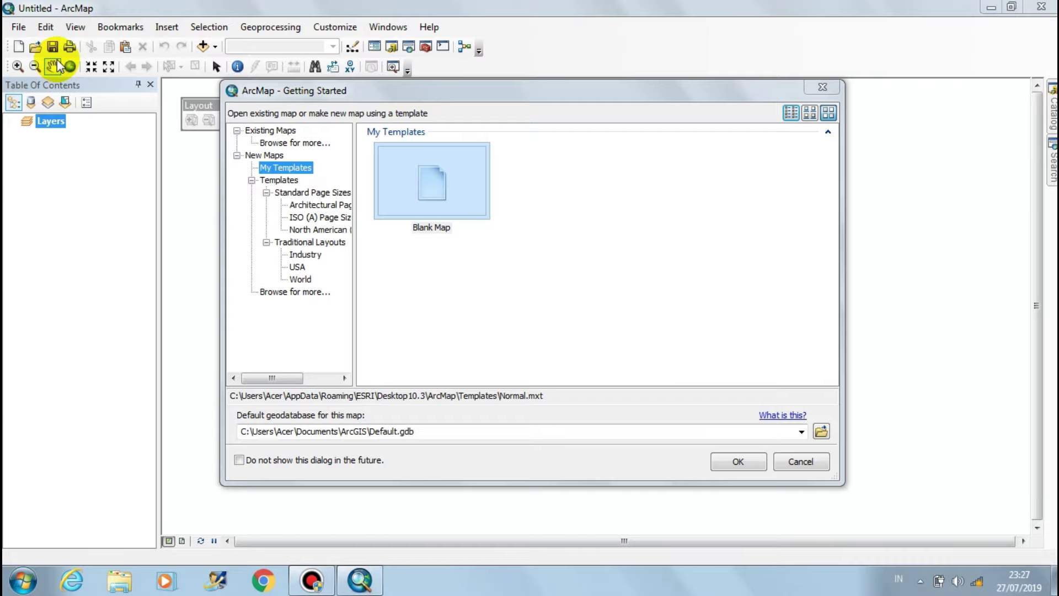
key("Escape")
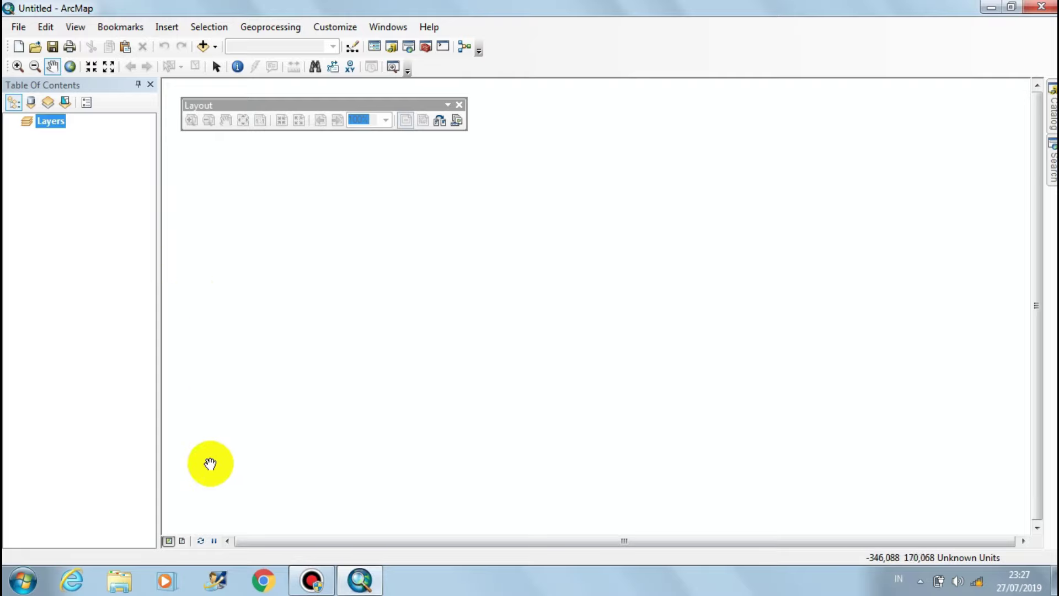